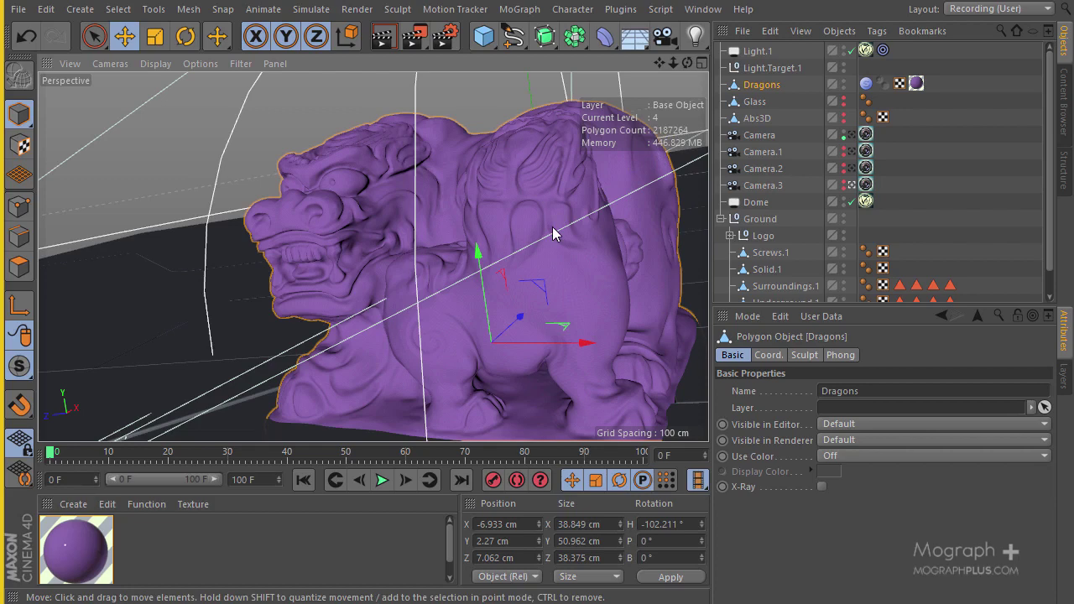
Orbit and dolly the perspective view out until the whole purple dragon on the ground is visible.
left_click_drag(439, 268, 463, 281, "alt")
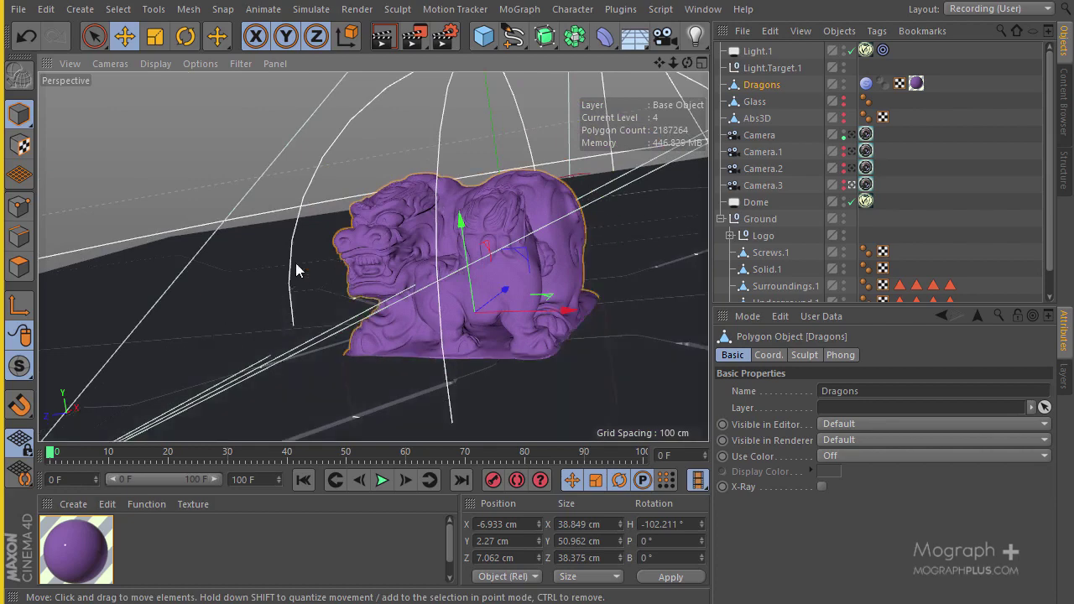
double_click(73, 543)
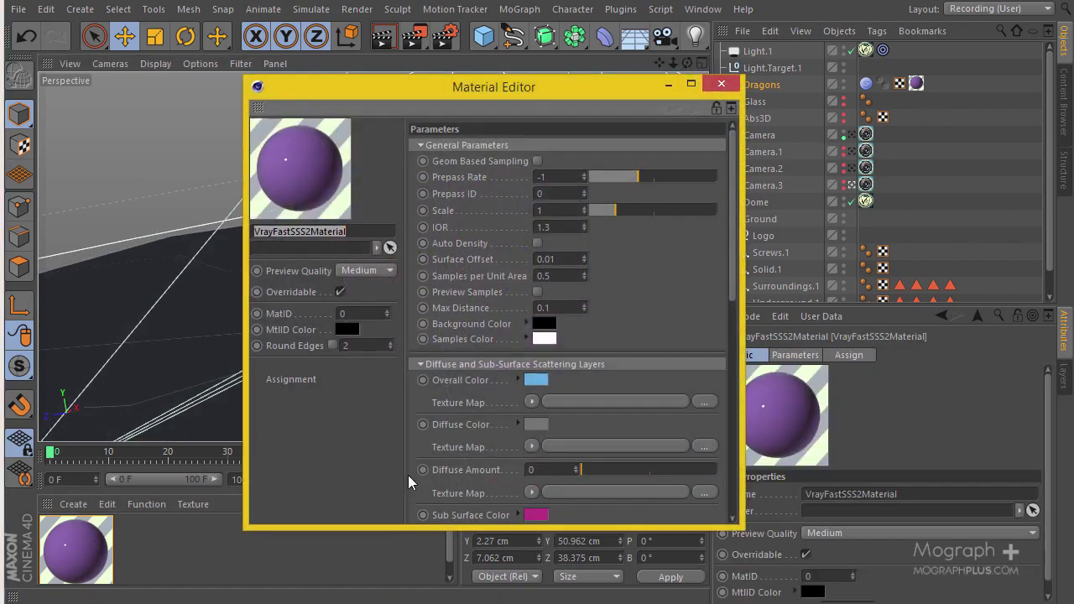
scroll(602, 270, "down", 3)
scroll(599, 218, "down", 10)
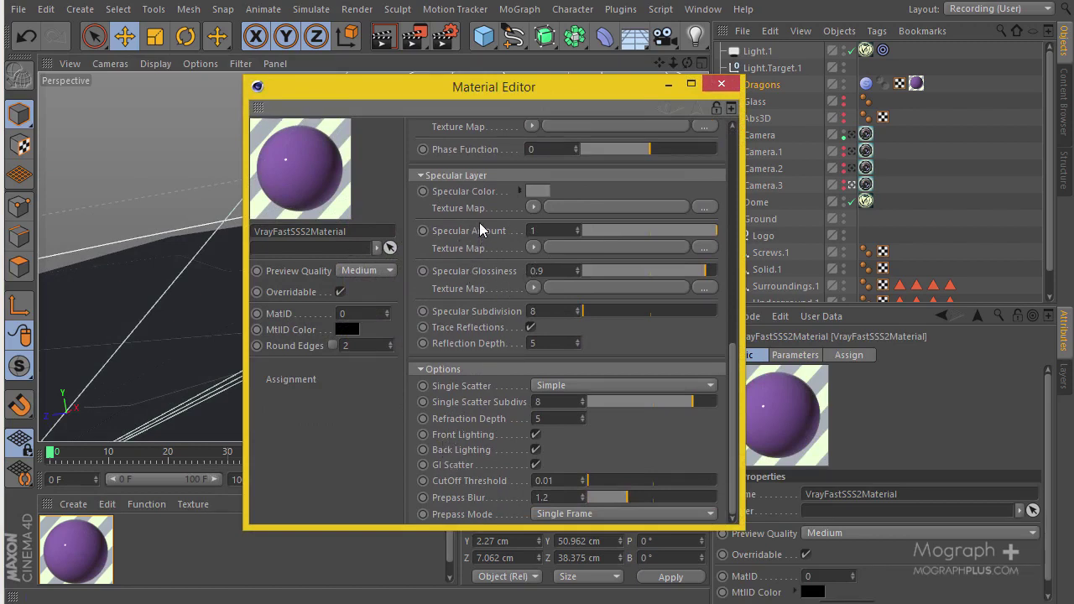
scroll(479, 222, "up", 5)
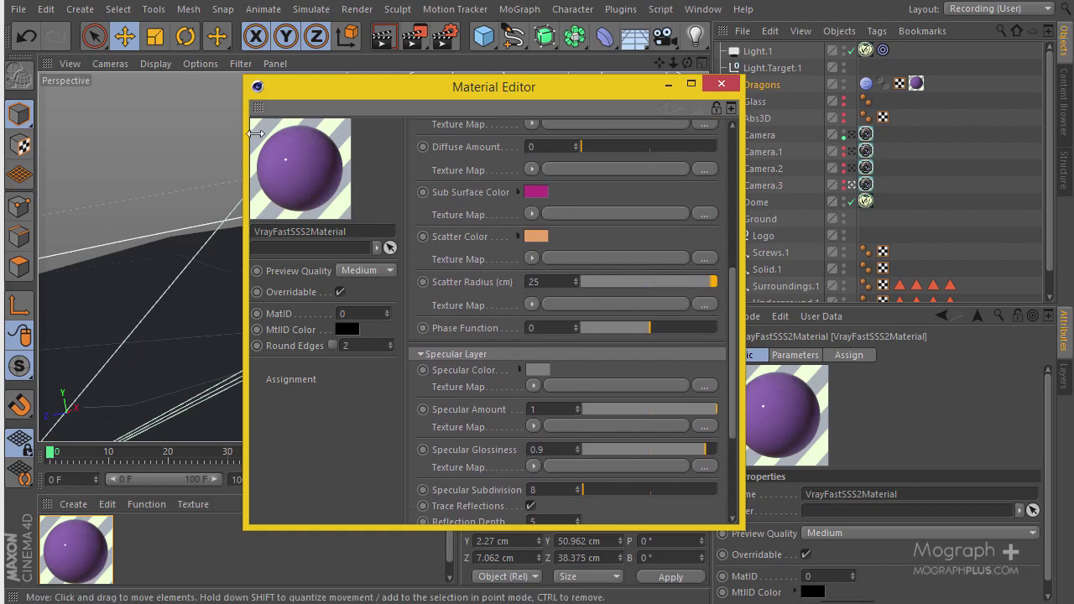
left_click(721, 85)
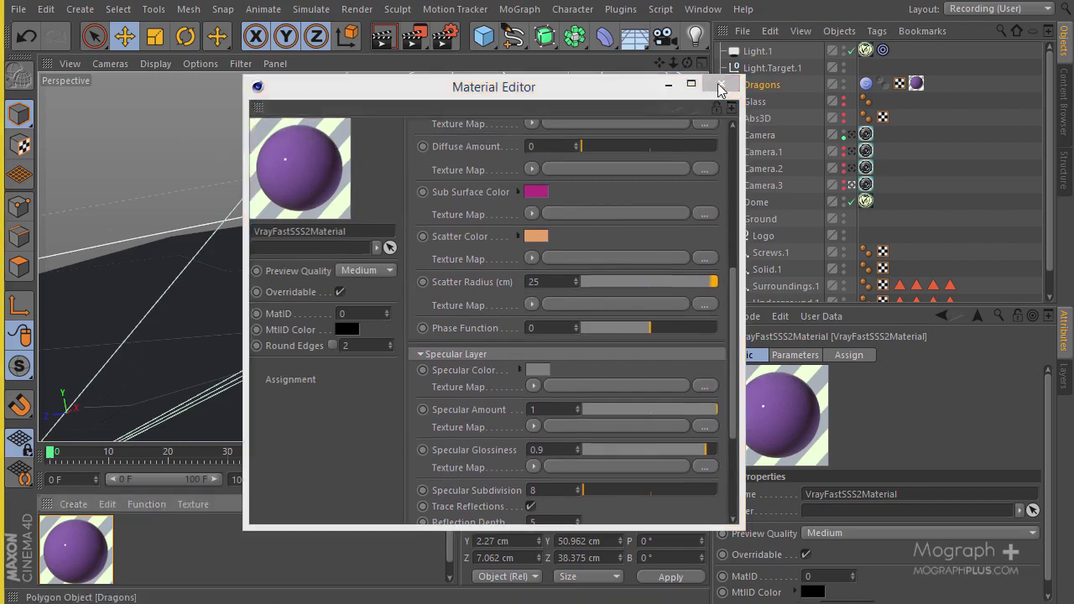
double_click(75, 542)
scroll(535, 205, "up", 3)
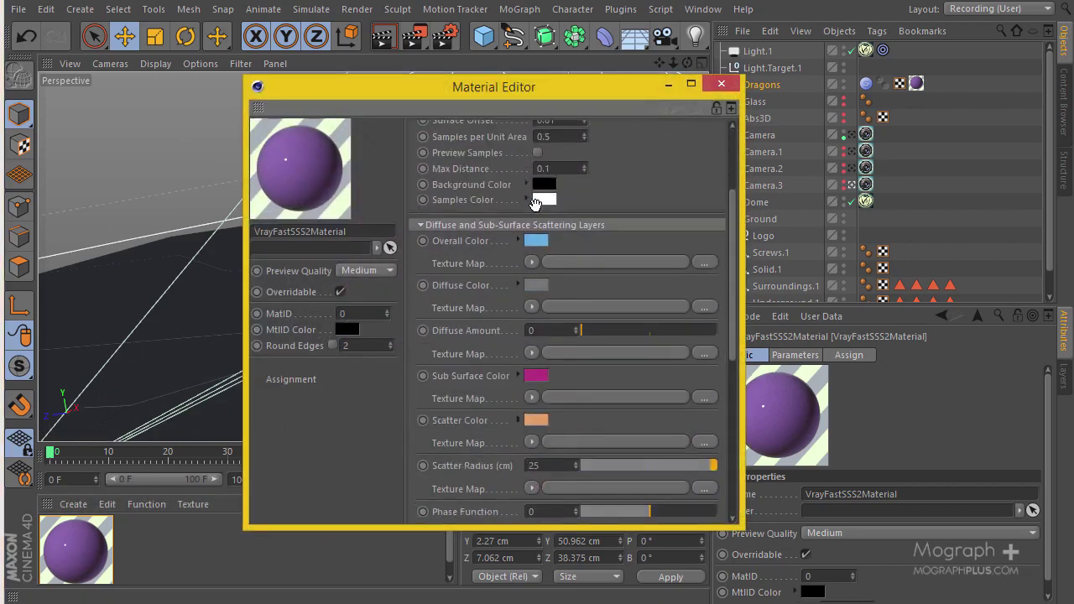
scroll(535, 205, "down", 7)
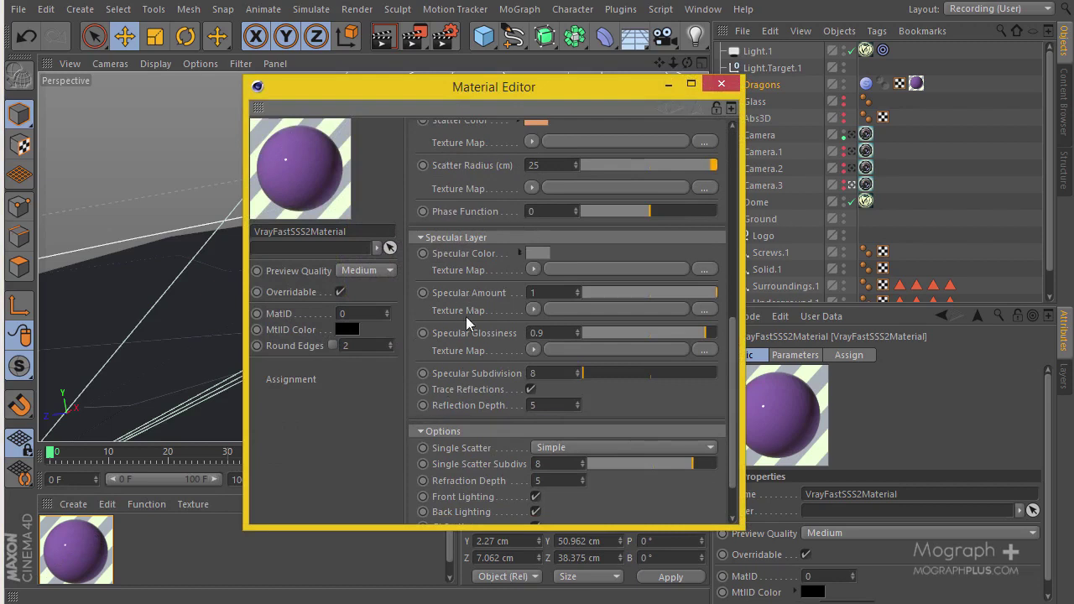
scroll(521, 276, "up", 4)
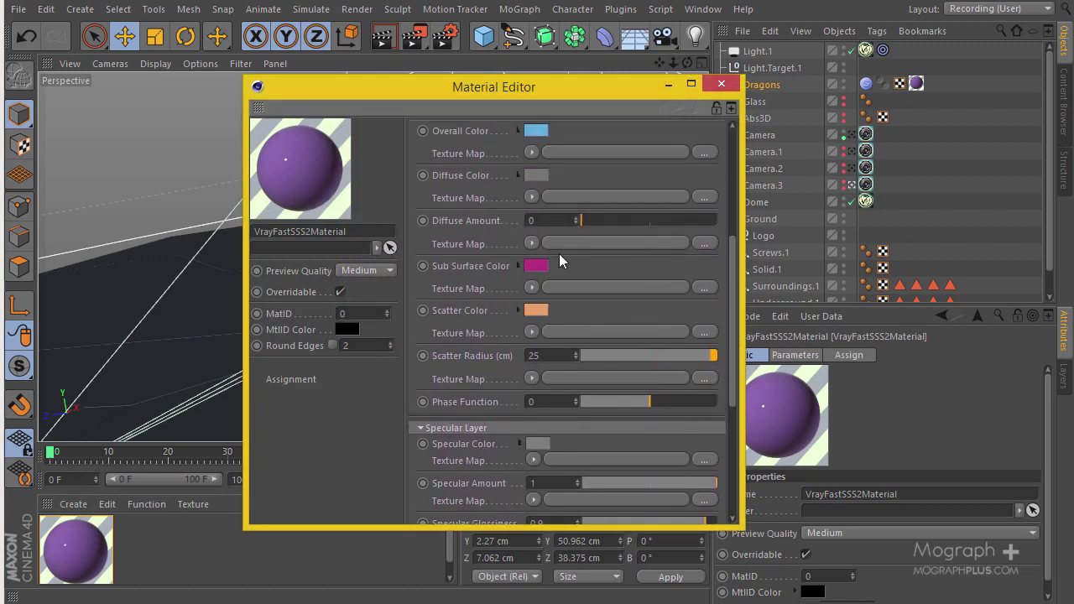
scroll(485, 378, "down", 4)
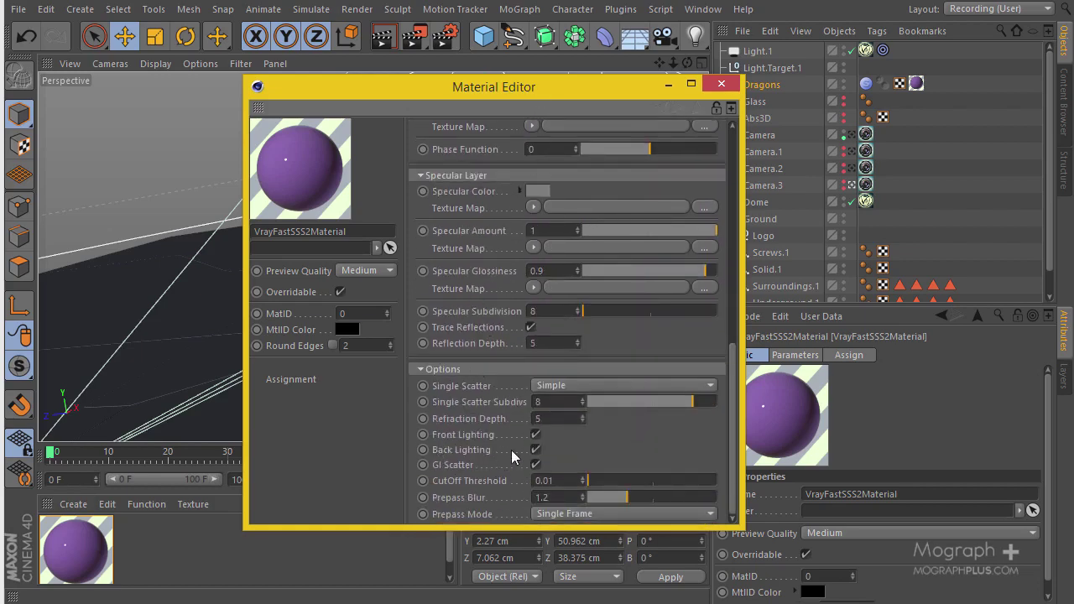
left_click(720, 84)
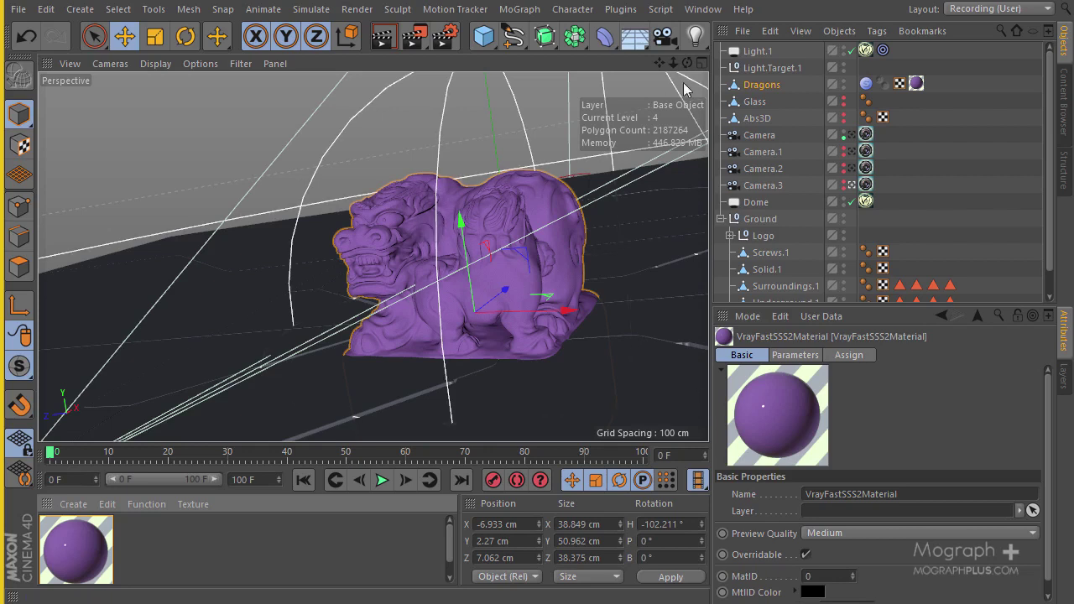
Bake the Dragons sculpt tag's level-4 layers into a new polygon object, Dragons_Layer(4).
left_click(837, 92)
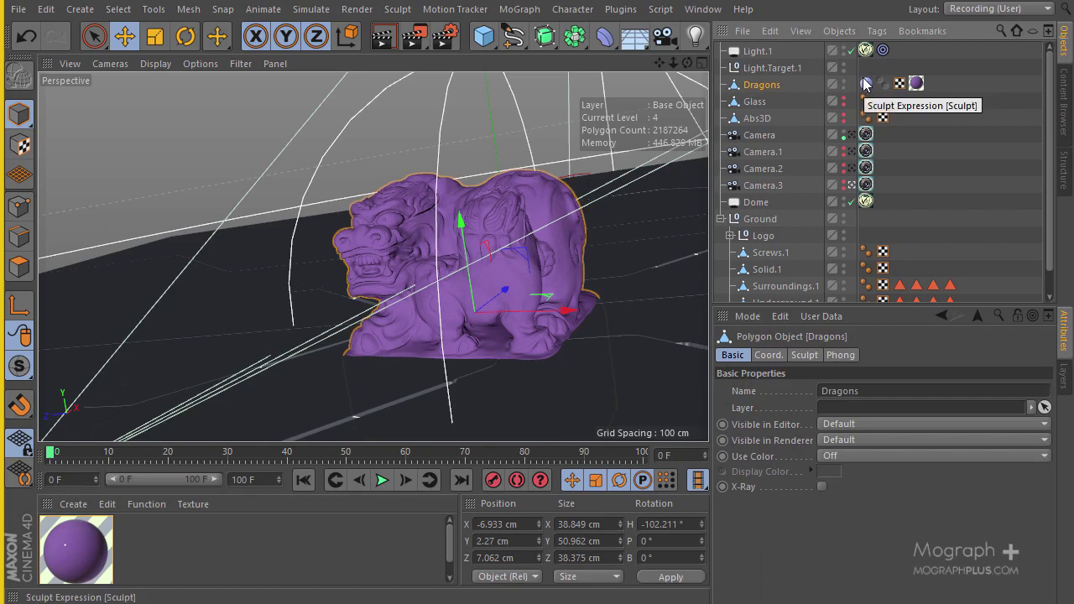
left_click(865, 83)
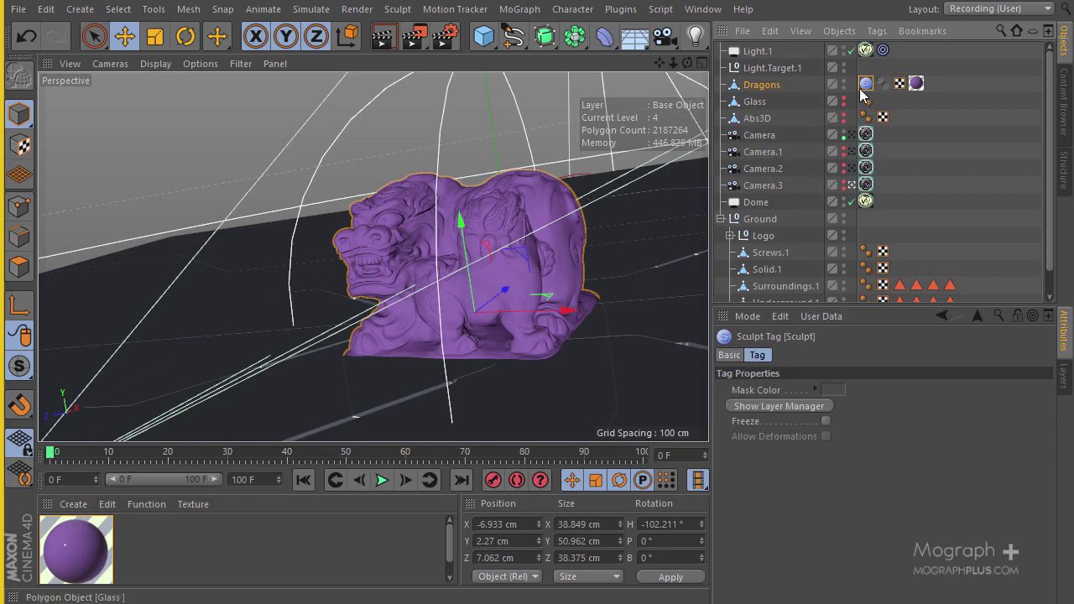
double_click(866, 87)
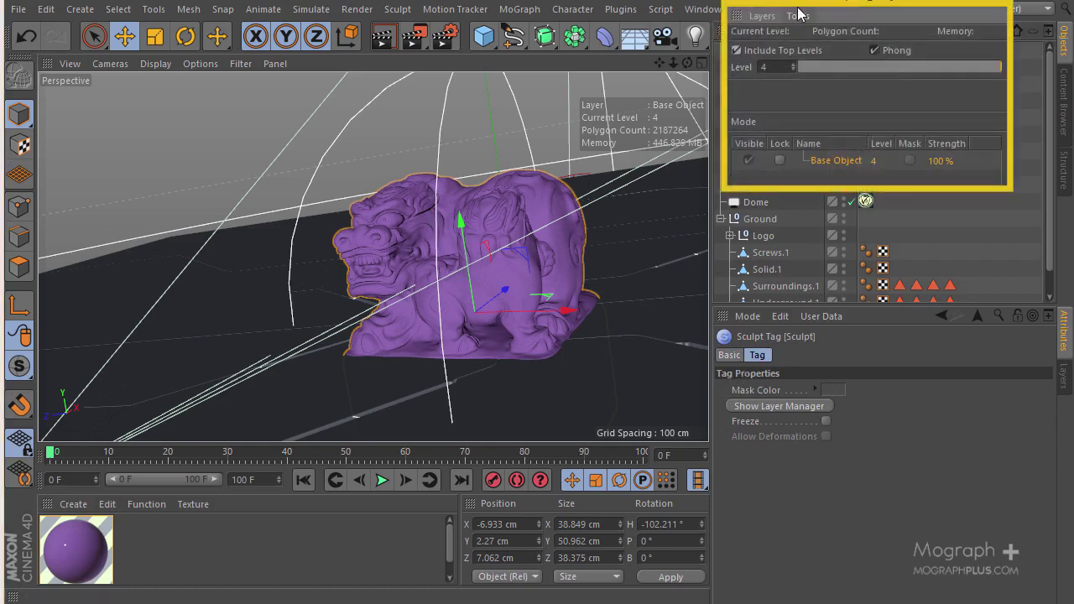
left_click_drag(805, 2, 734, 131)
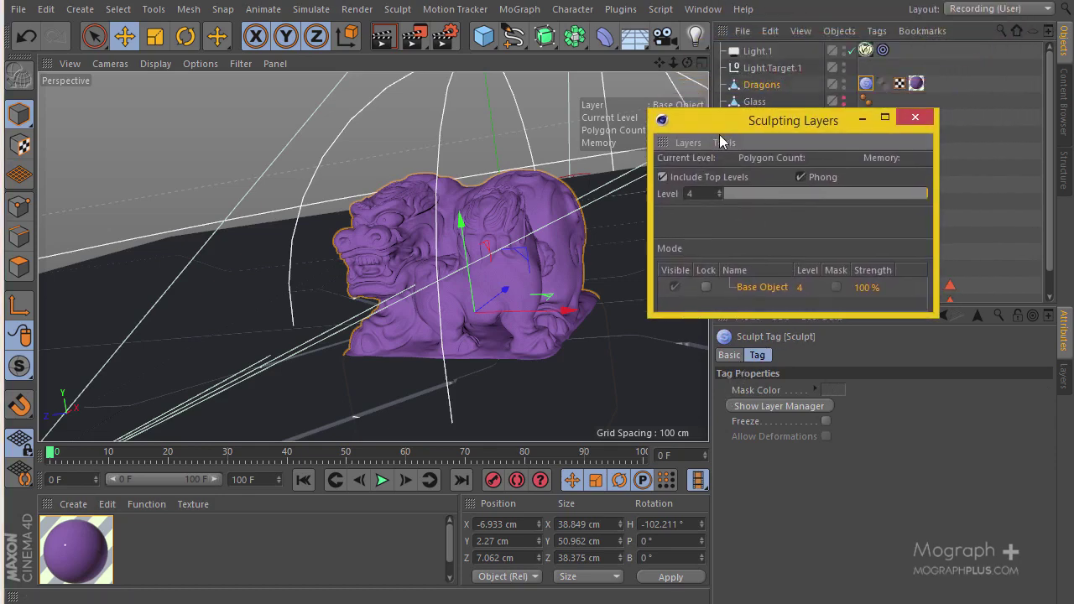
left_click(721, 144)
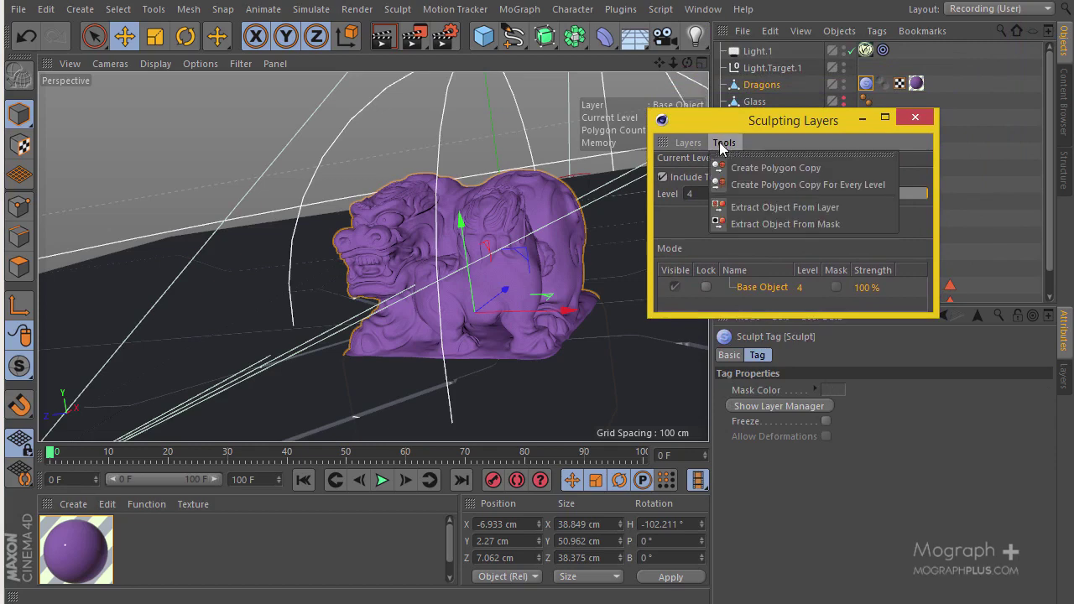
left_click(851, 168)
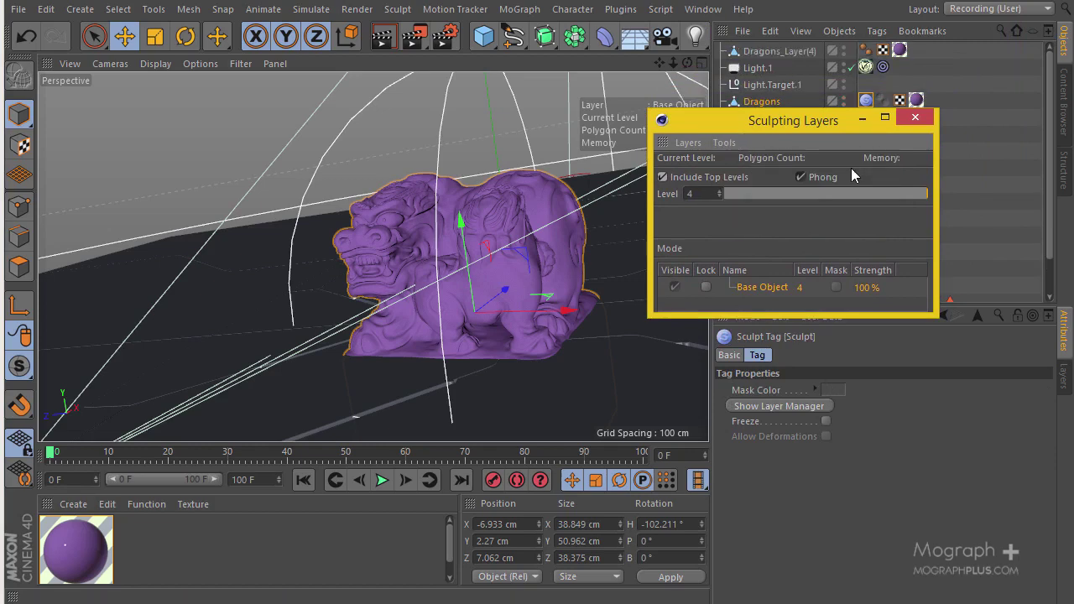
left_click(915, 117)
left_click(790, 52)
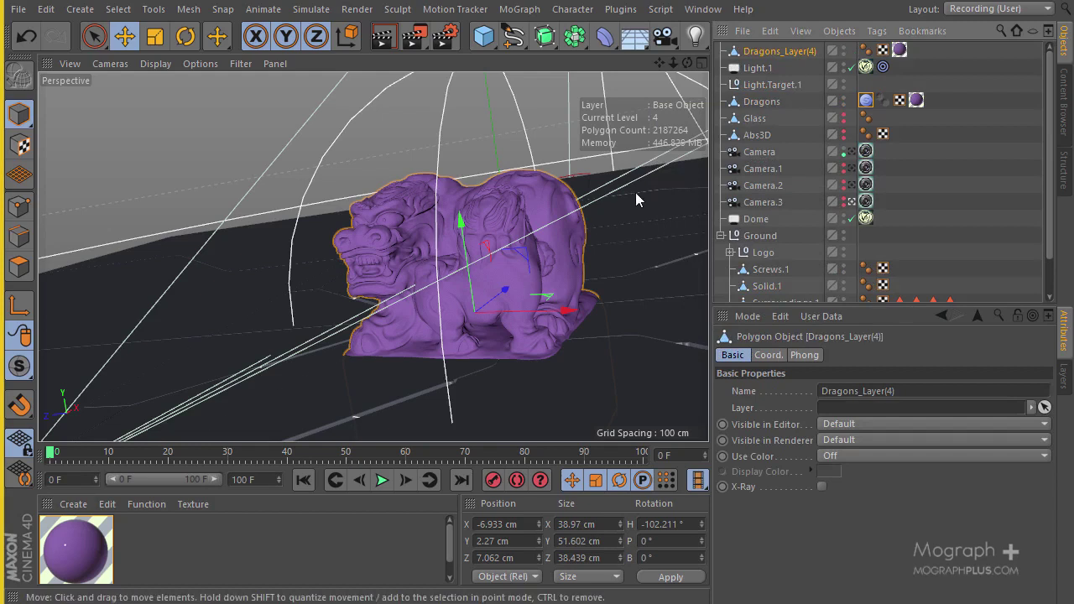
Delete the original Dragons object and confirm Dragons_Layer(4) has 2,187,264 polygons and 2,187,258 points.
left_click(778, 103)
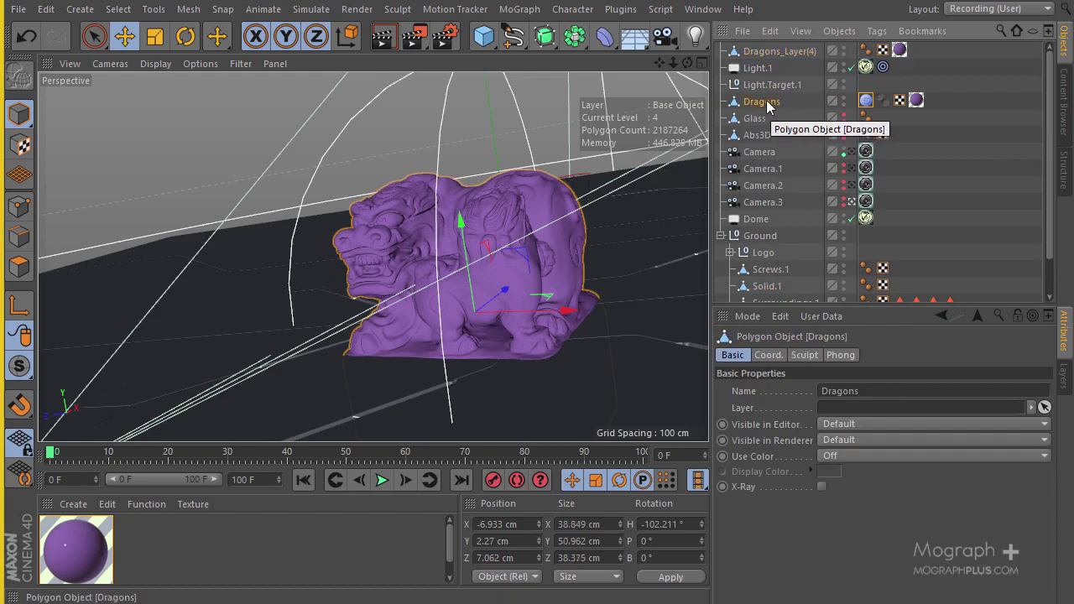
key("Delete")
left_click(515, 204)
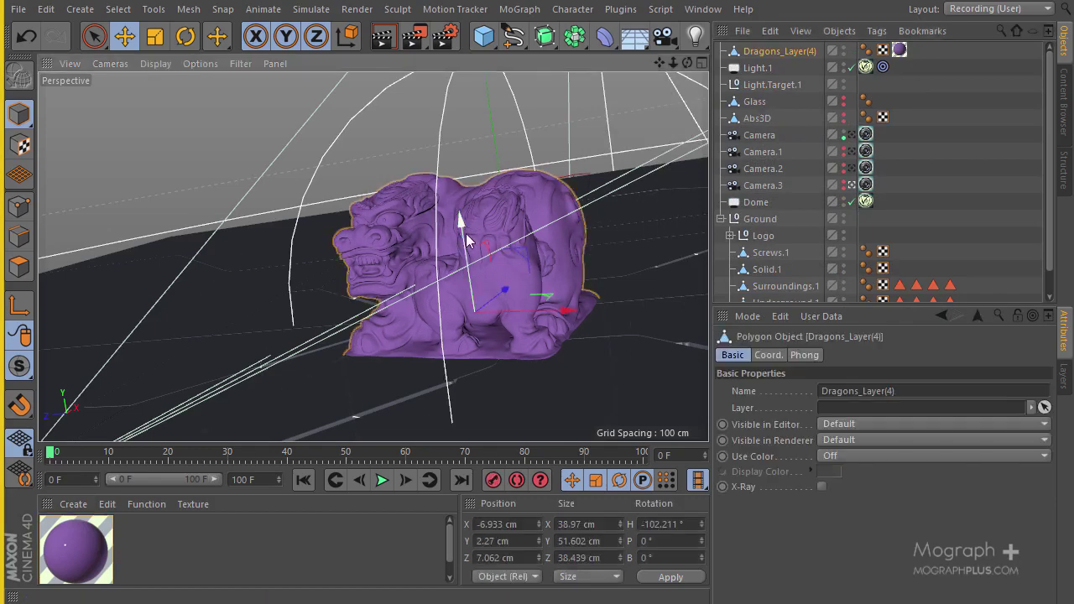
right_click(791, 50)
left_click(860, 568)
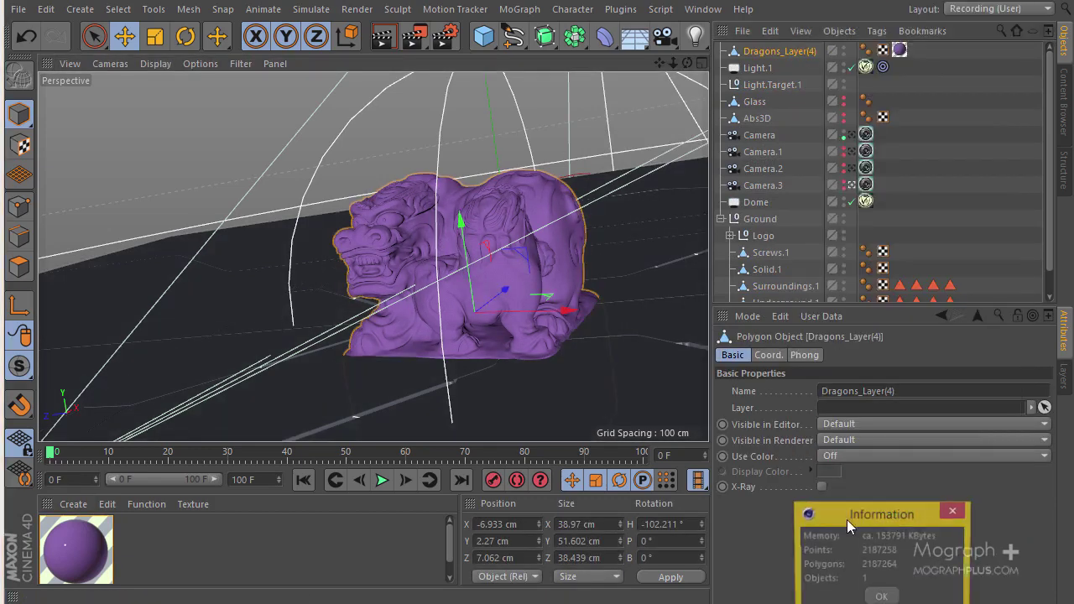
left_click_drag(873, 517, 713, 386)
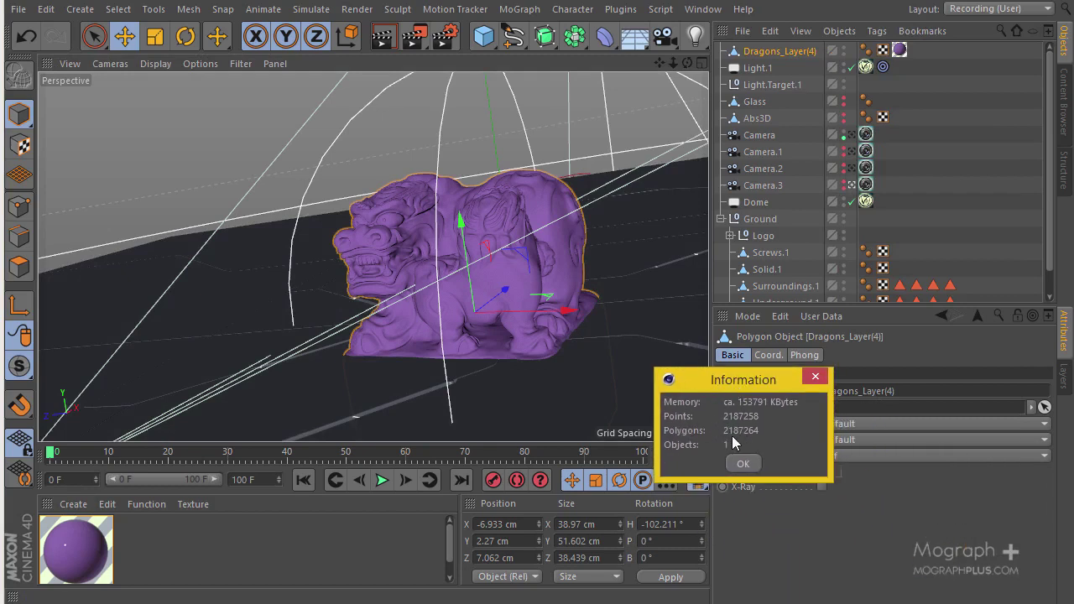
left_click(812, 378)
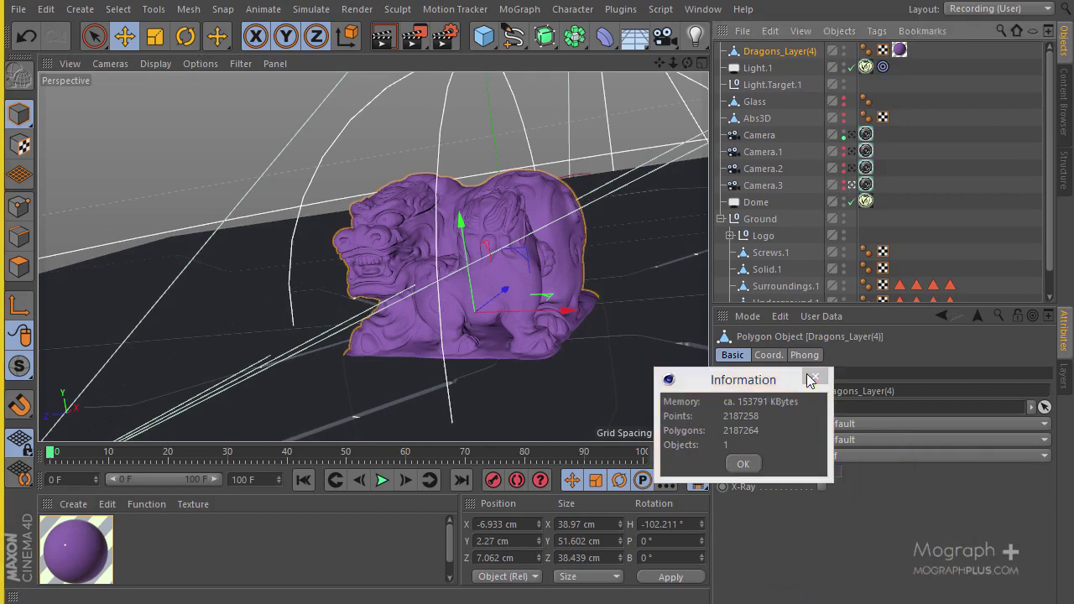
Try Quick Shading (Lines) and Gouraud Shading in the viewport, then settle on plain Quick Shading.
left_click(172, 67)
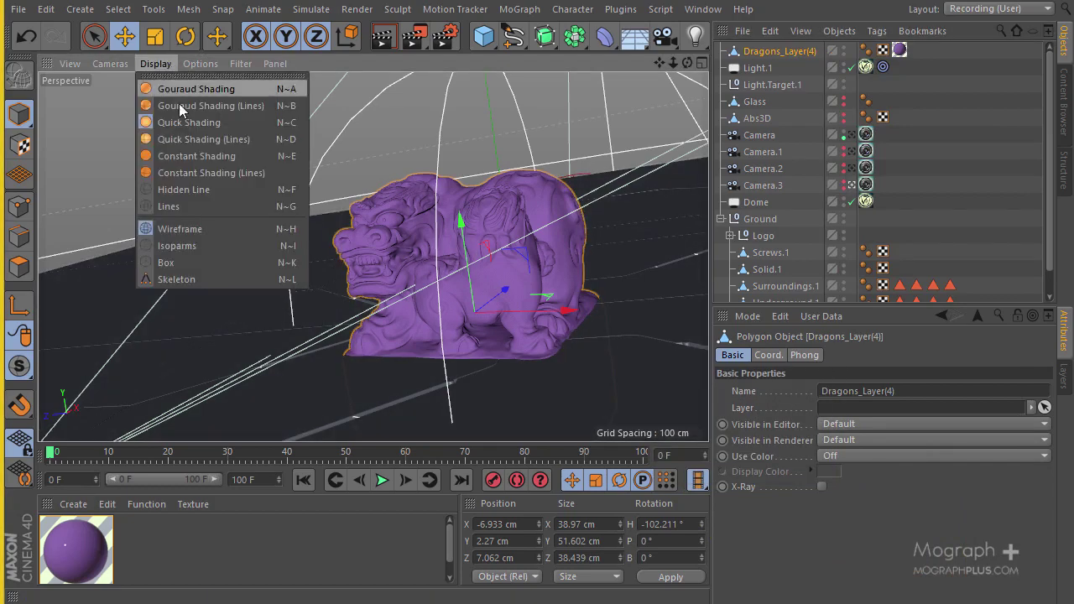
left_click(233, 139)
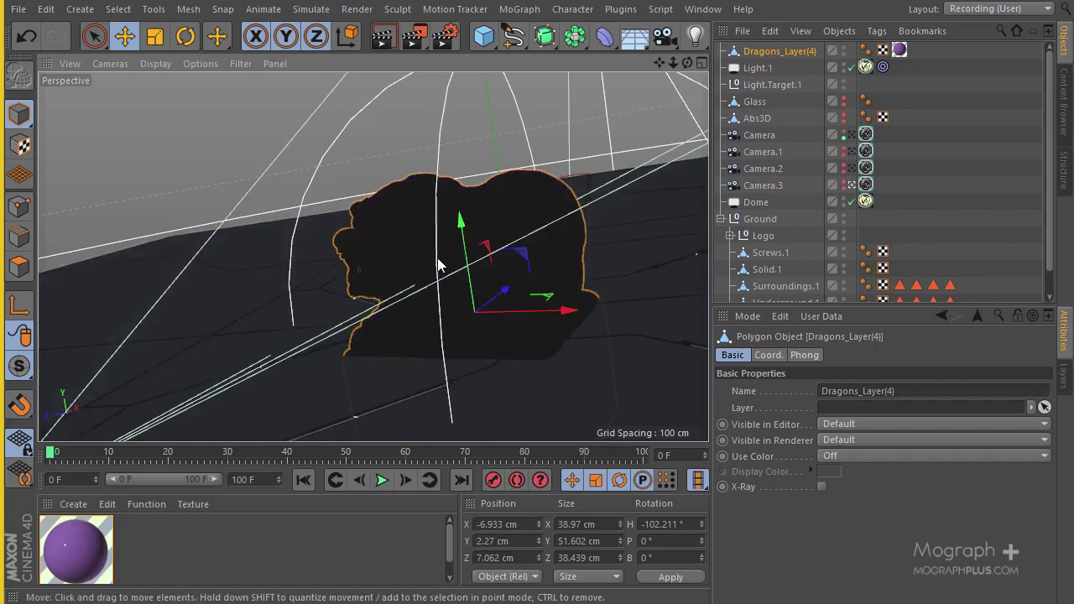
scroll(442, 280, "up", 8)
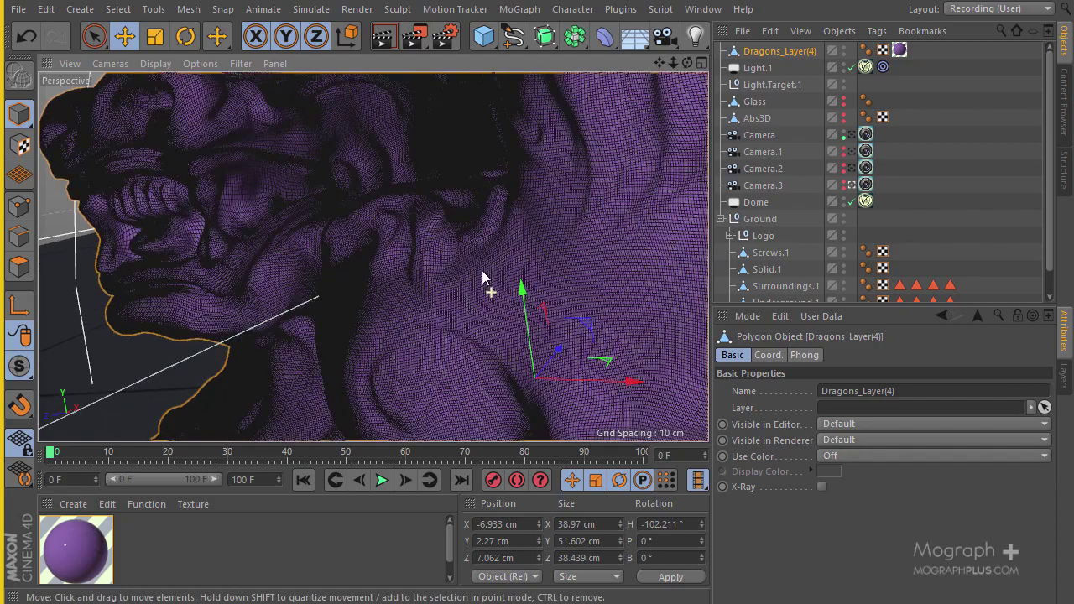
scroll(375, 248, "down", 8)
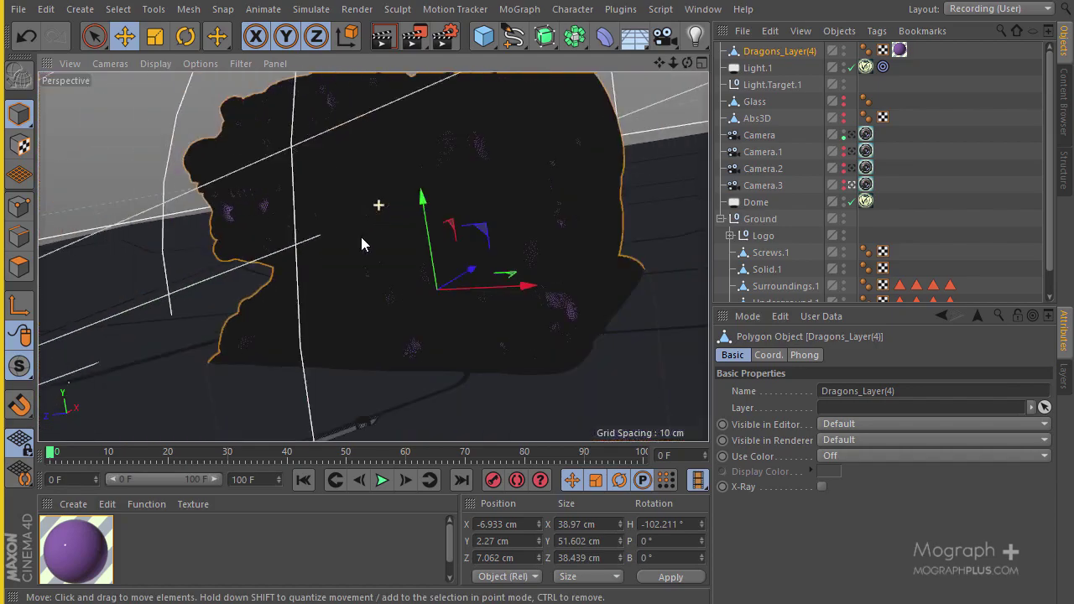
scroll(360, 243, "up", 2)
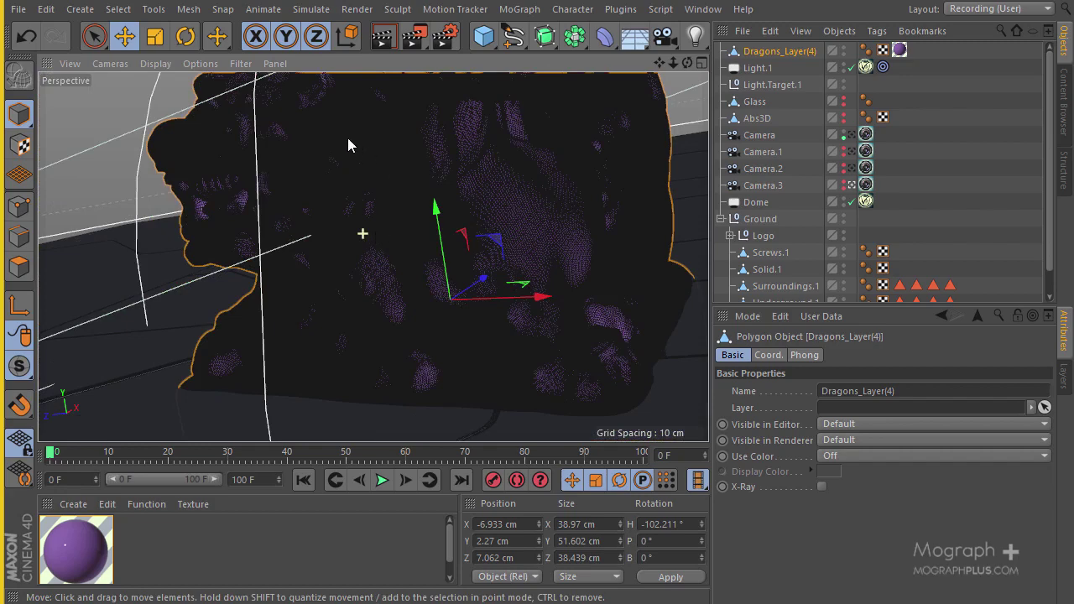
left_click(156, 64)
left_click(175, 92)
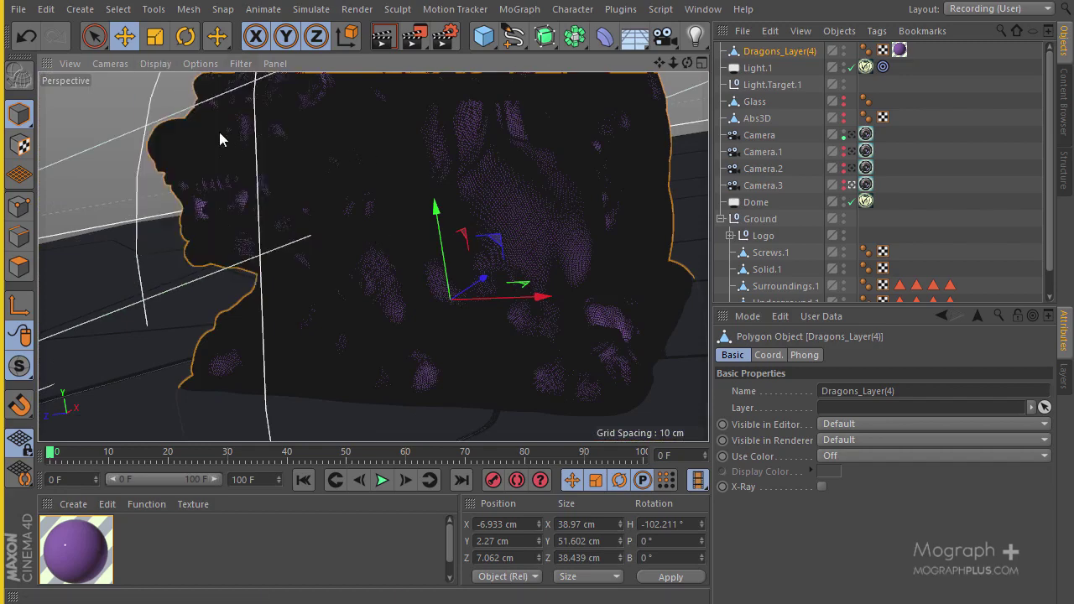
left_click(156, 63)
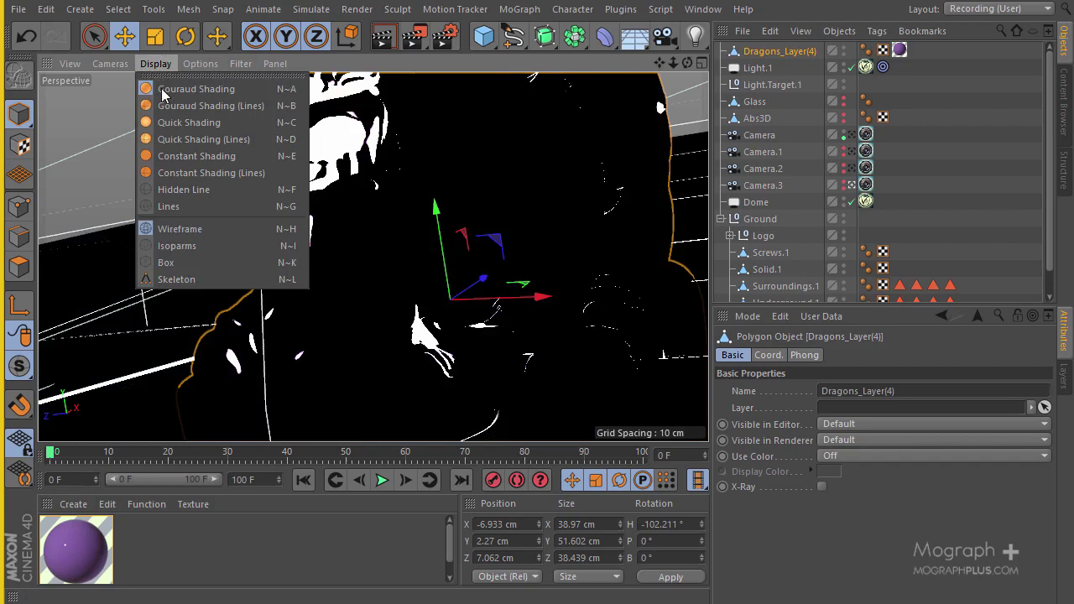
left_click(206, 126)
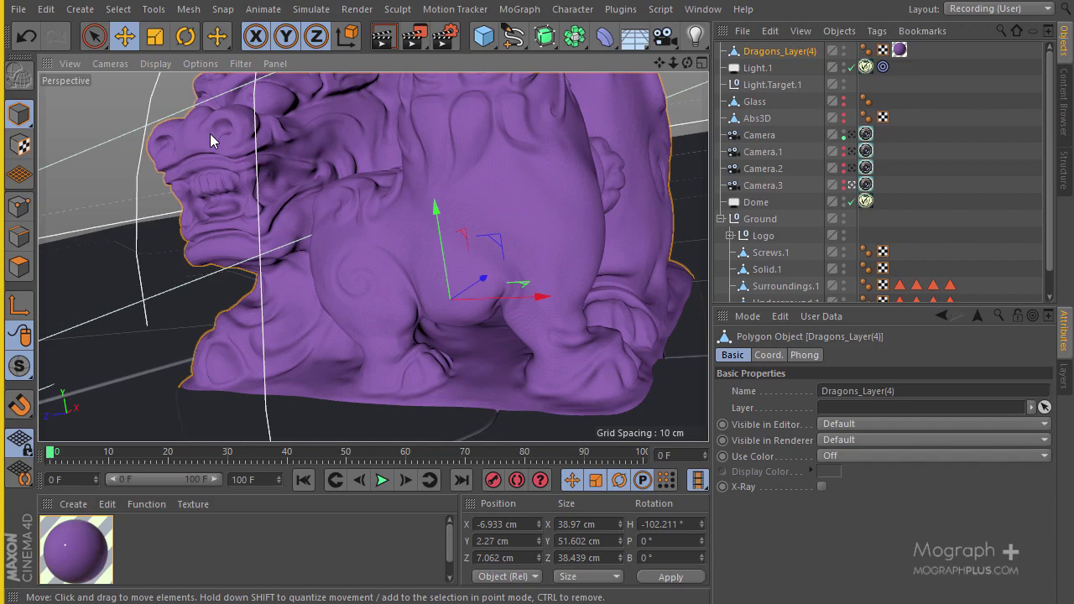
left_click_drag(209, 134, 201, 78, "alt")
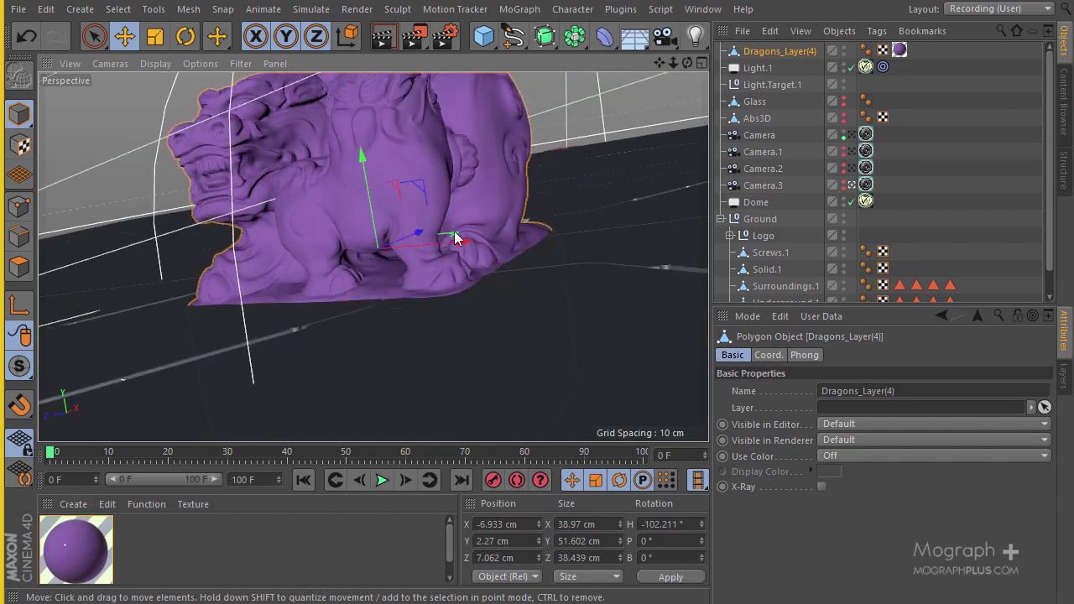
scroll(435, 296, "down", 5)
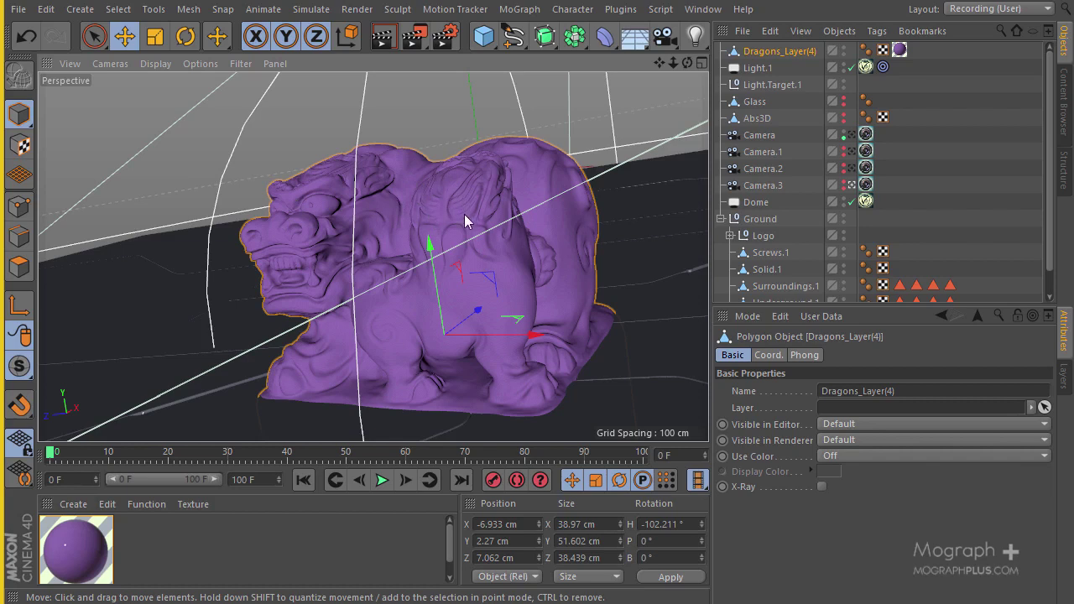
Give Dragons_Layer(4) a Display tag overriding shading to Lines in Box style.
right_click(760, 56)
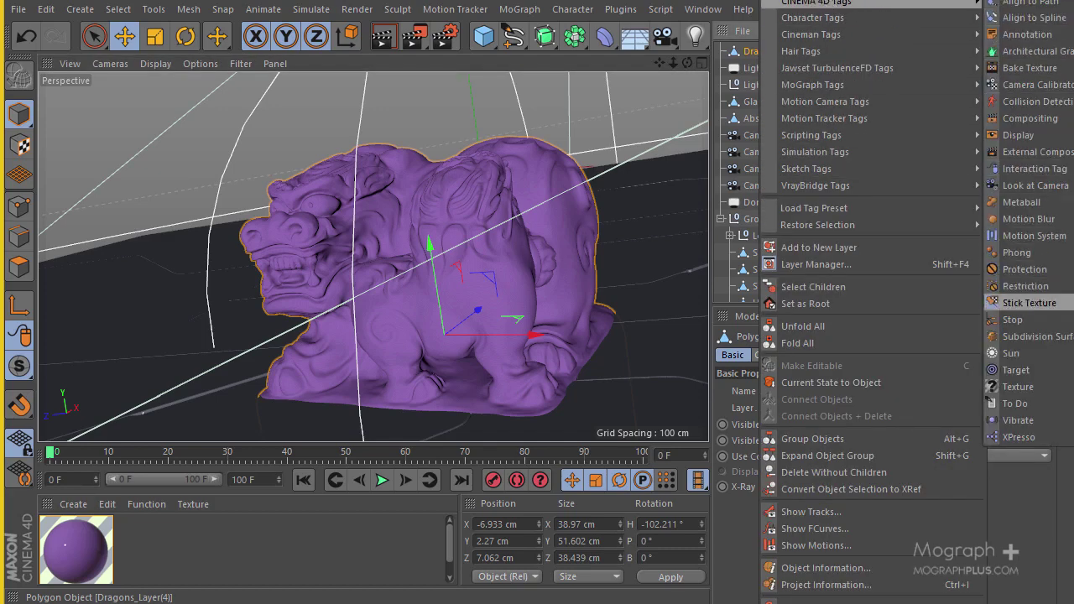
key("Escape")
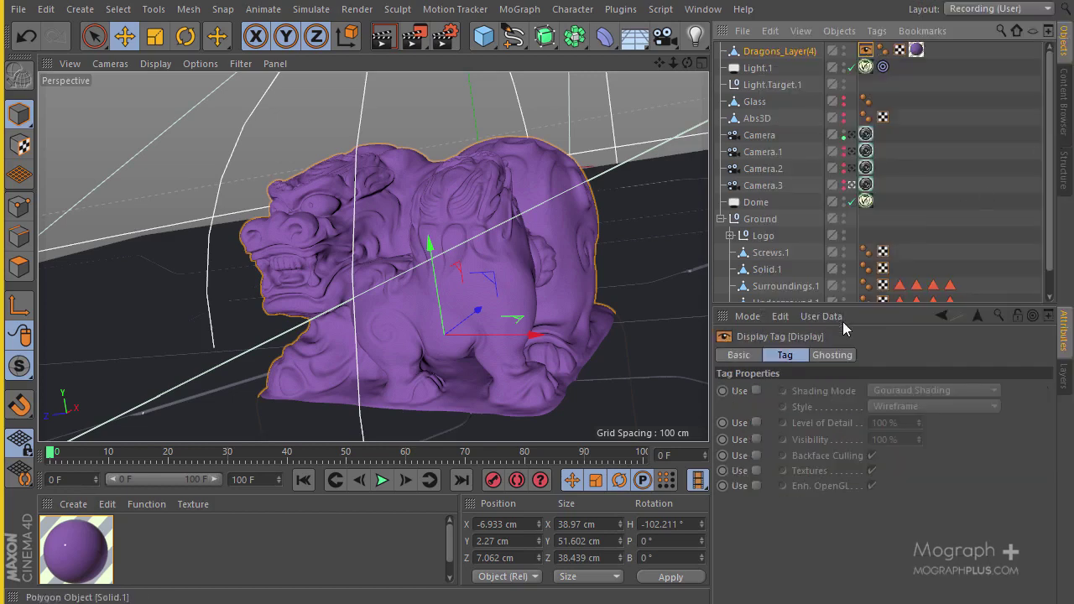
left_click(755, 391)
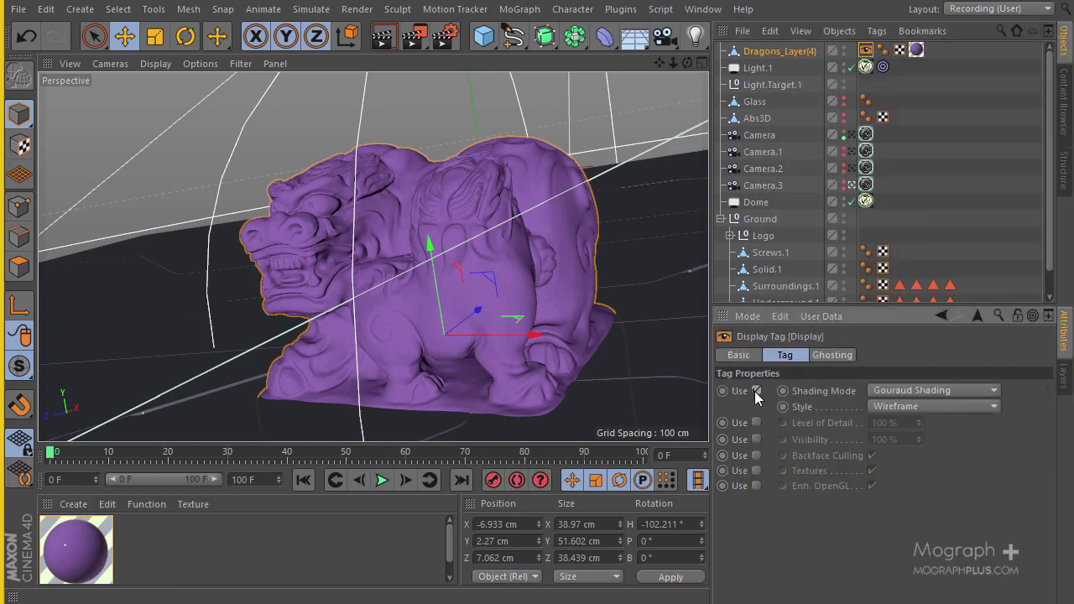
left_click(921, 391)
left_click(916, 521)
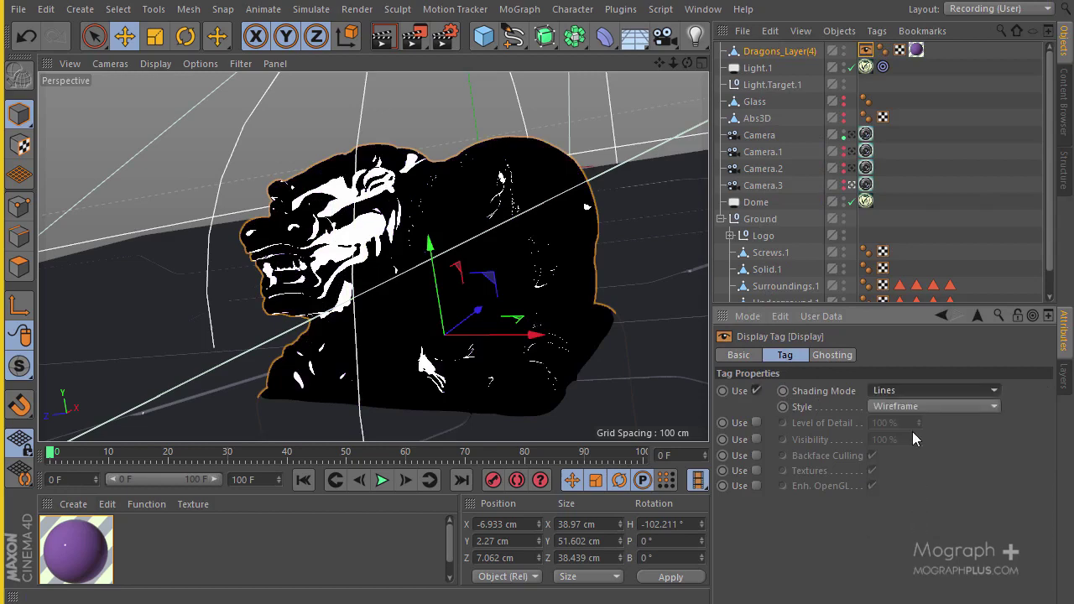
left_click(917, 406)
left_click(925, 458)
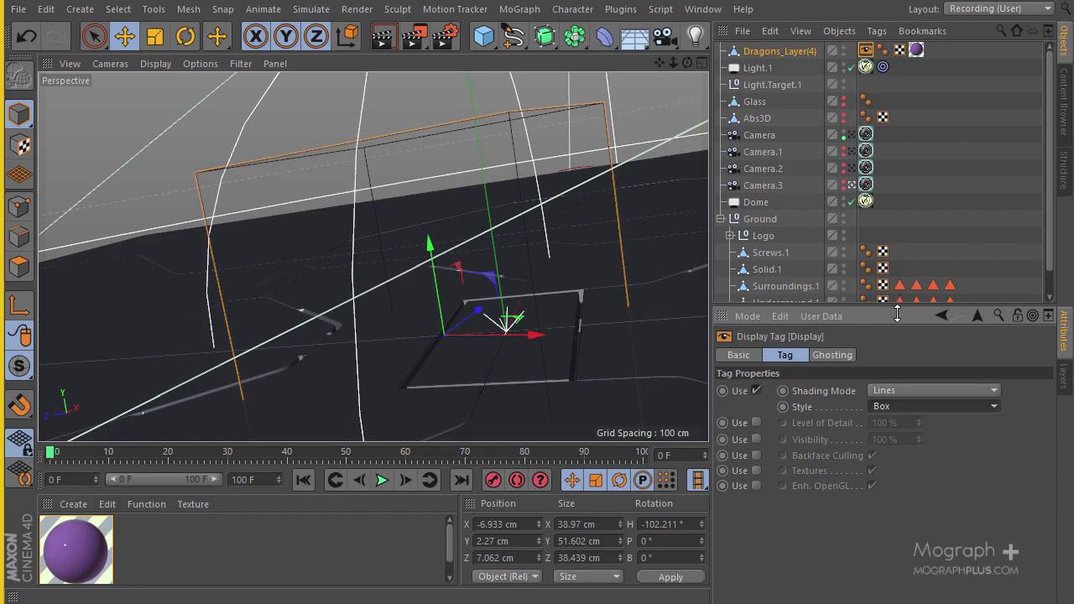
Add a MoGraph Cloner (Linear, 3 clones) and resize the managers to show its properties.
left_click_drag(905, 308, 905, 566)
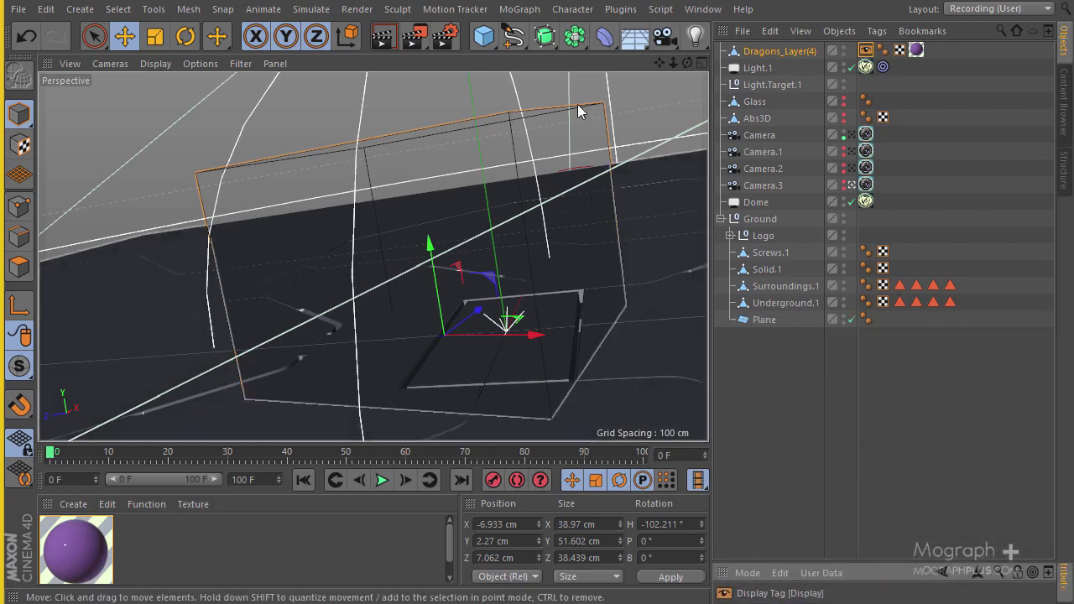
left_click(519, 10)
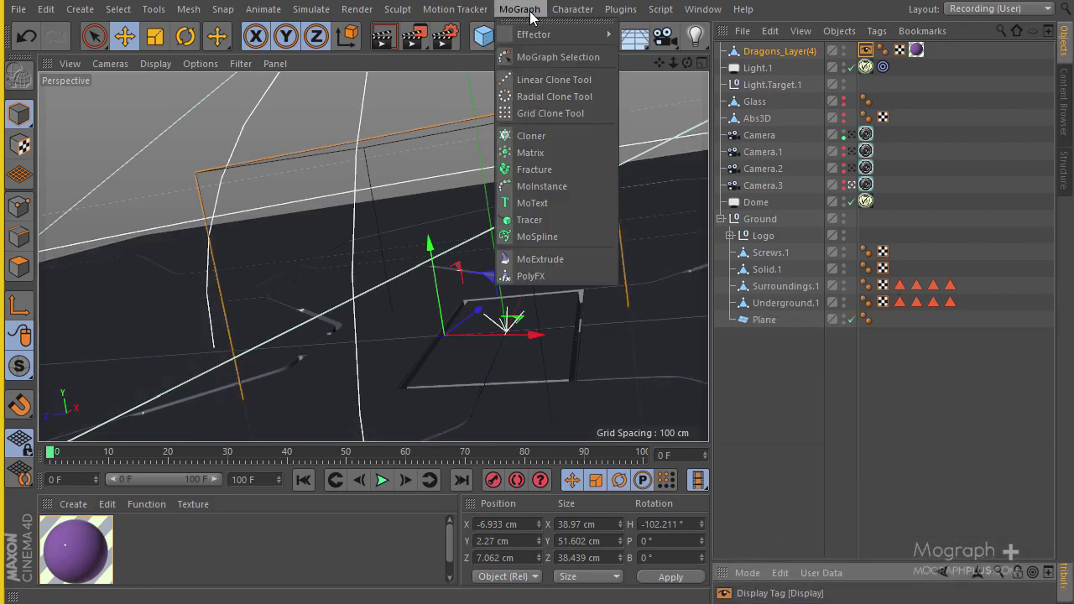
left_click(567, 135)
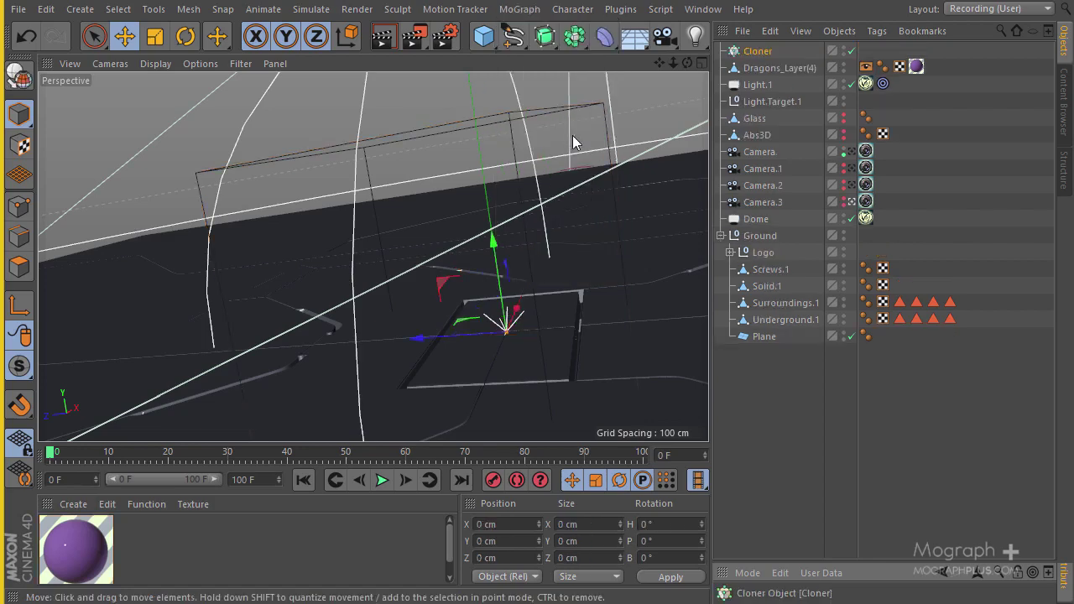
left_click_drag(858, 561, 908, 249)
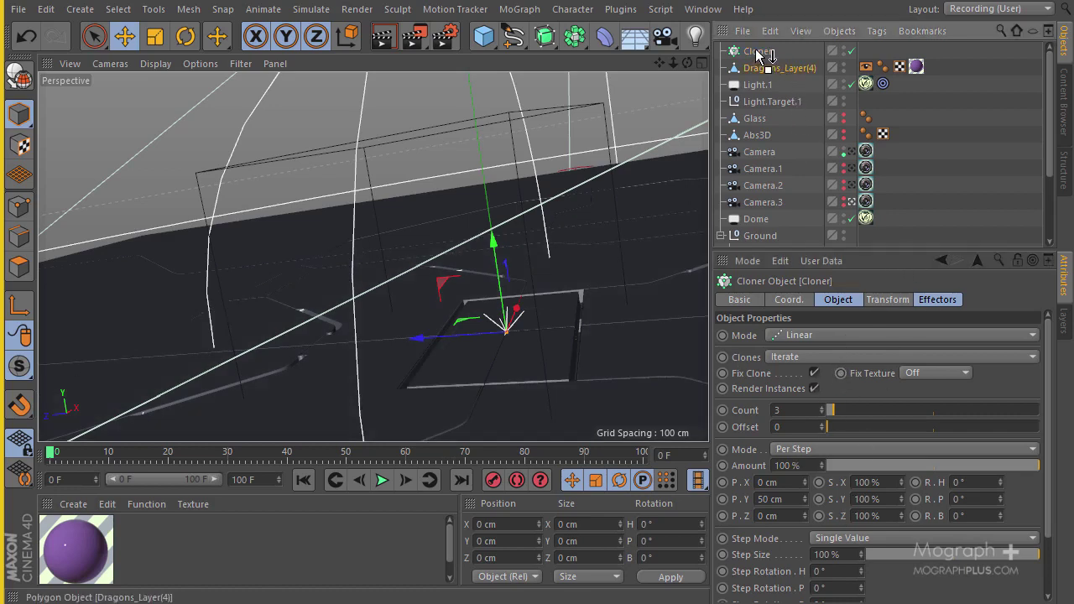
Place Dragons_Layer(4) under the Cloner and look around the cloned result.
left_click_drag(755, 49, 756, 49)
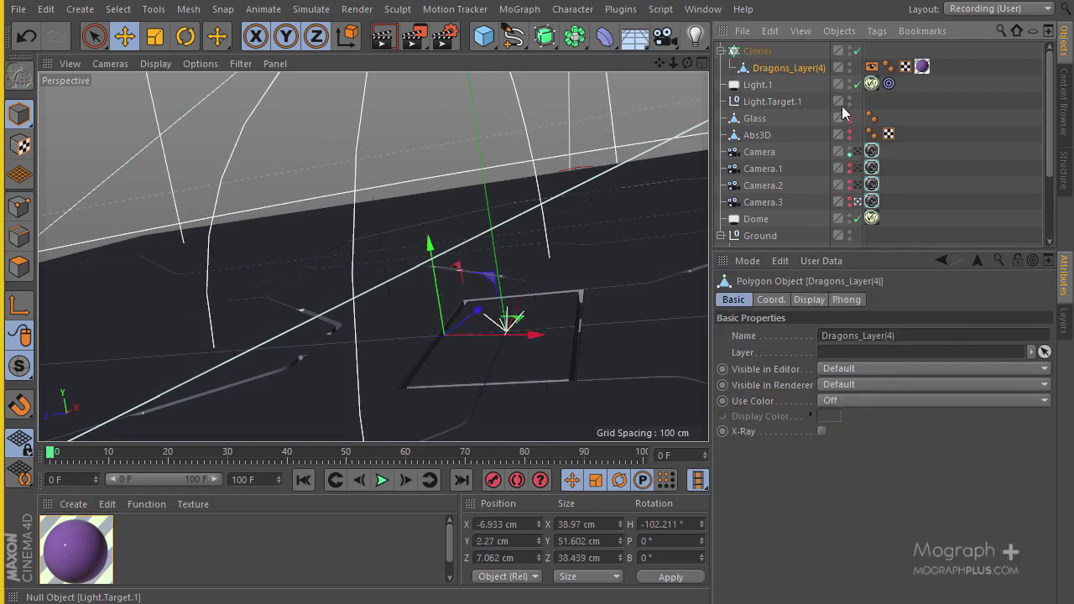
scroll(684, 234, "down", 3)
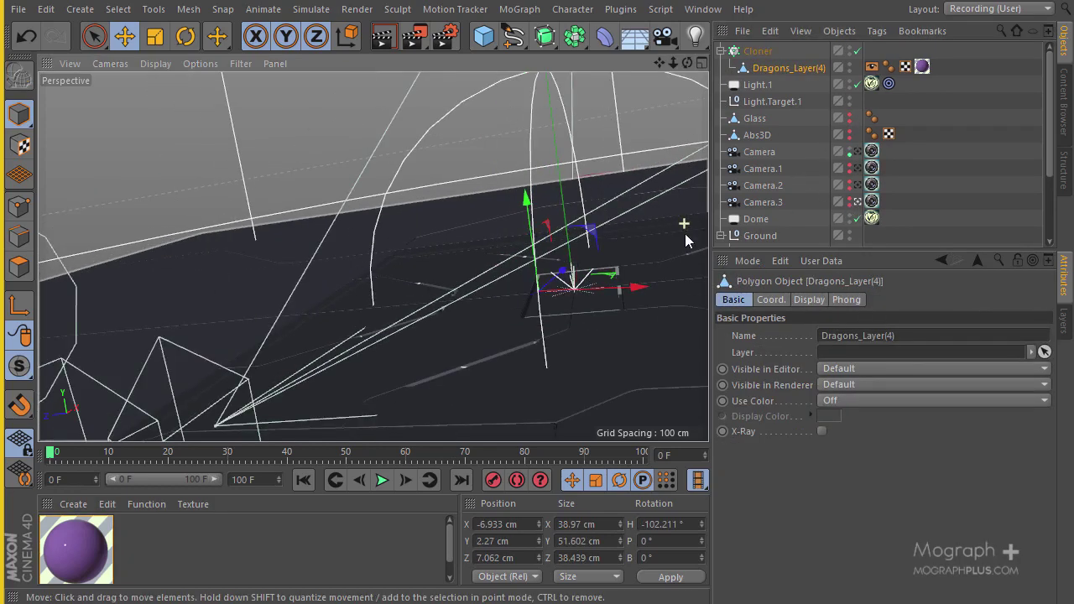
scroll(685, 233, "down", 4)
scroll(354, 247, "up", 2)
left_click_drag(354, 248, 510, 257, "alt")
scroll(500, 302, "down", 2)
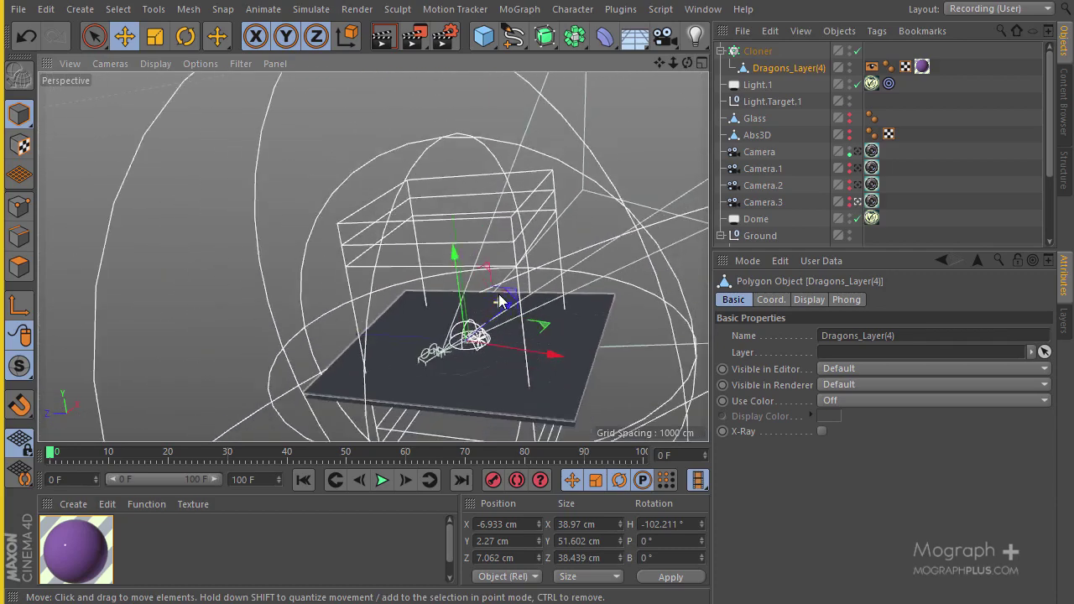
scroll(500, 302, "down", 2)
scroll(504, 285, "down", 3)
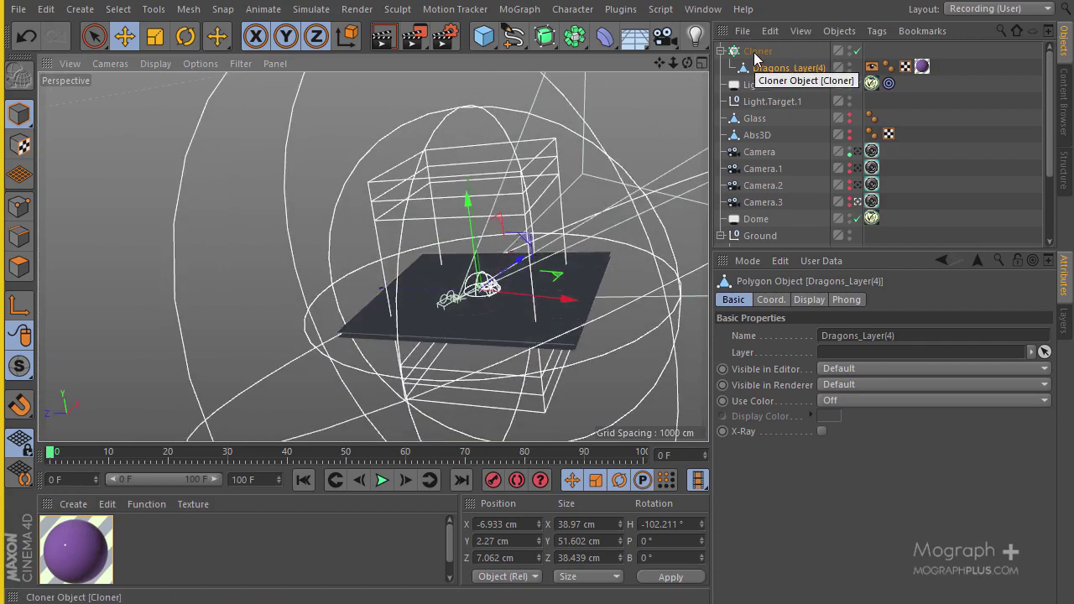
Switch the Cloner to Grid Array mode with a Y count of 1.
left_click(756, 52)
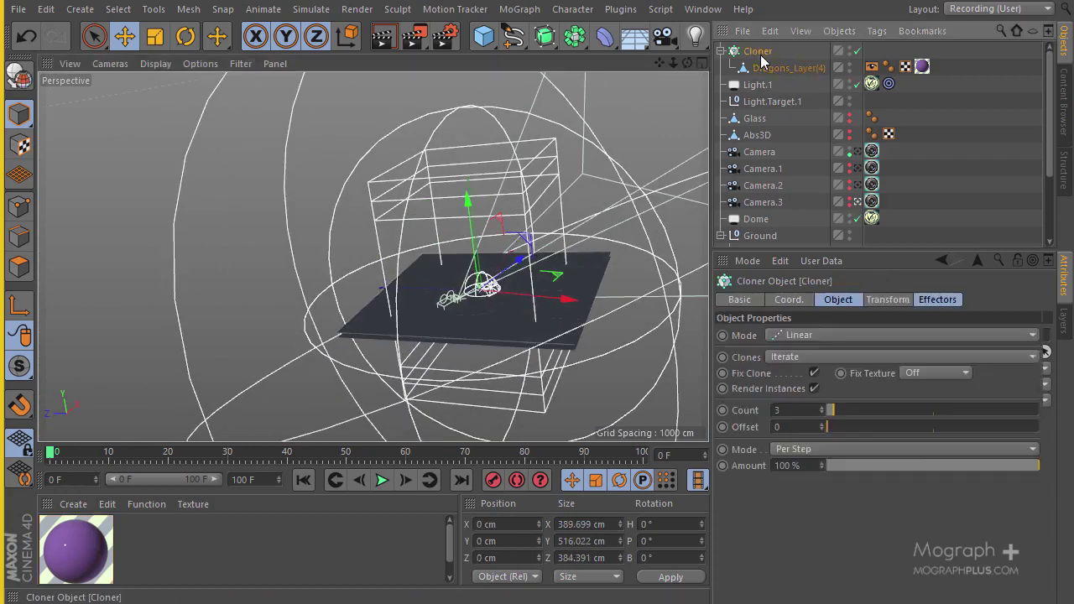
left_click(840, 333)
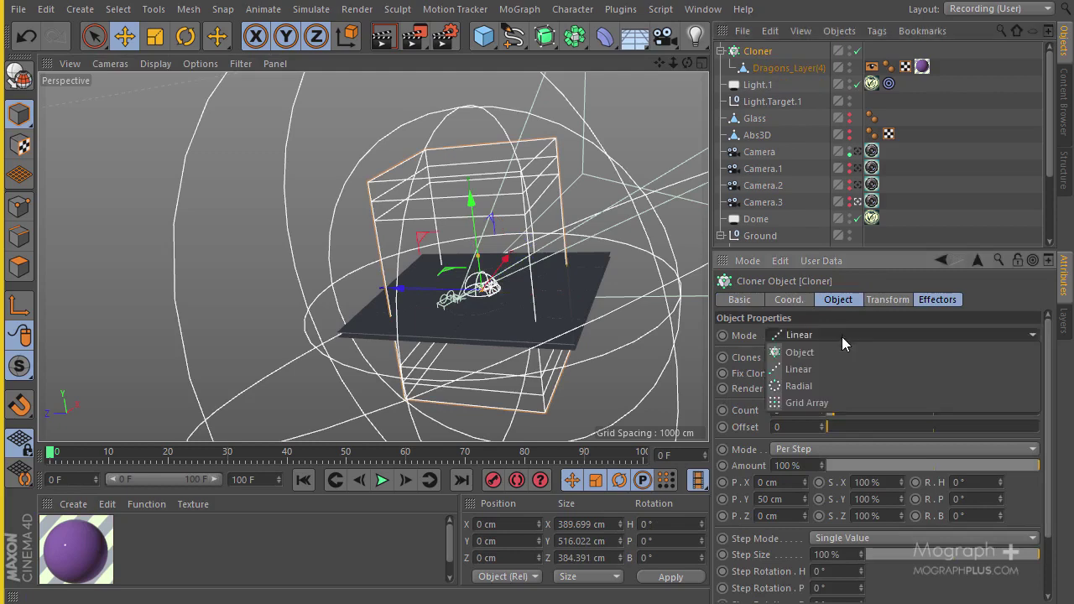
left_click(844, 401)
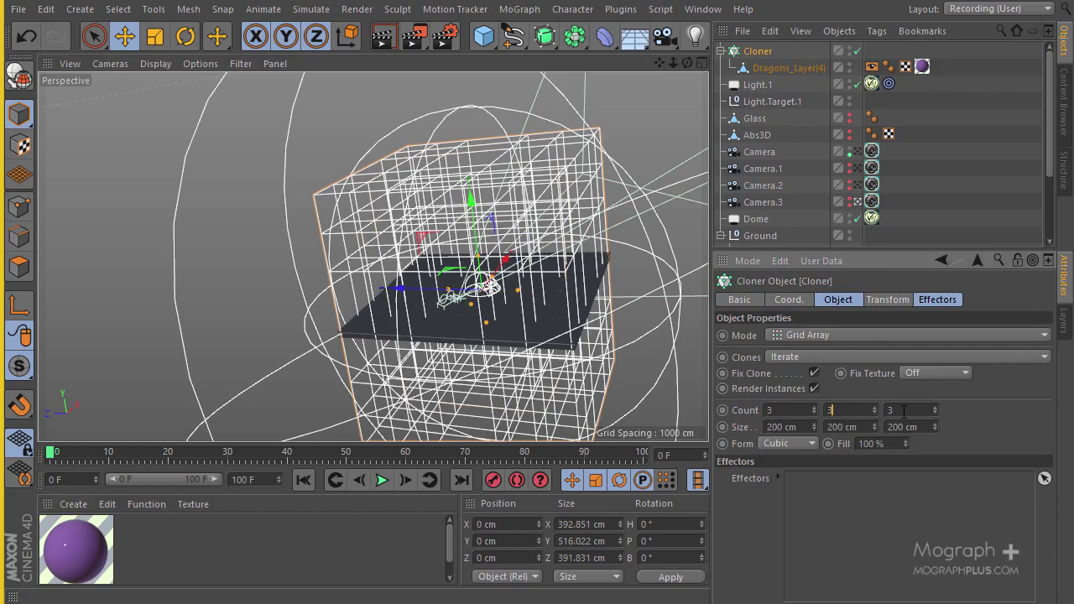
type("1")
key("Return")
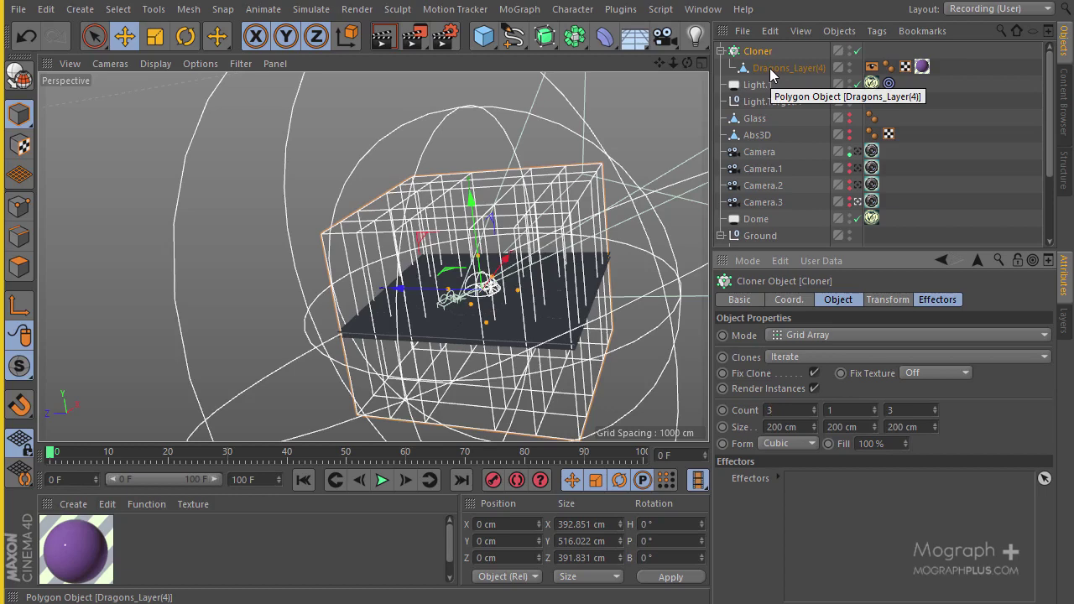
Set the grid count to 6 in X and Z and the size to 2500 cm in X and Z.
left_click(772, 410)
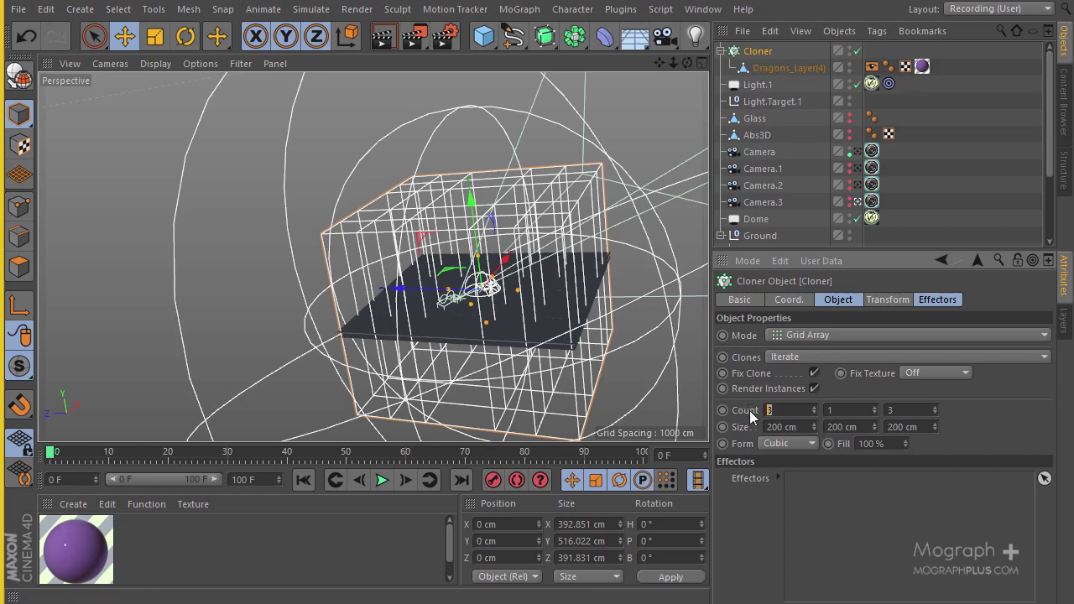
type("6")
left_click(889, 409)
type("6")
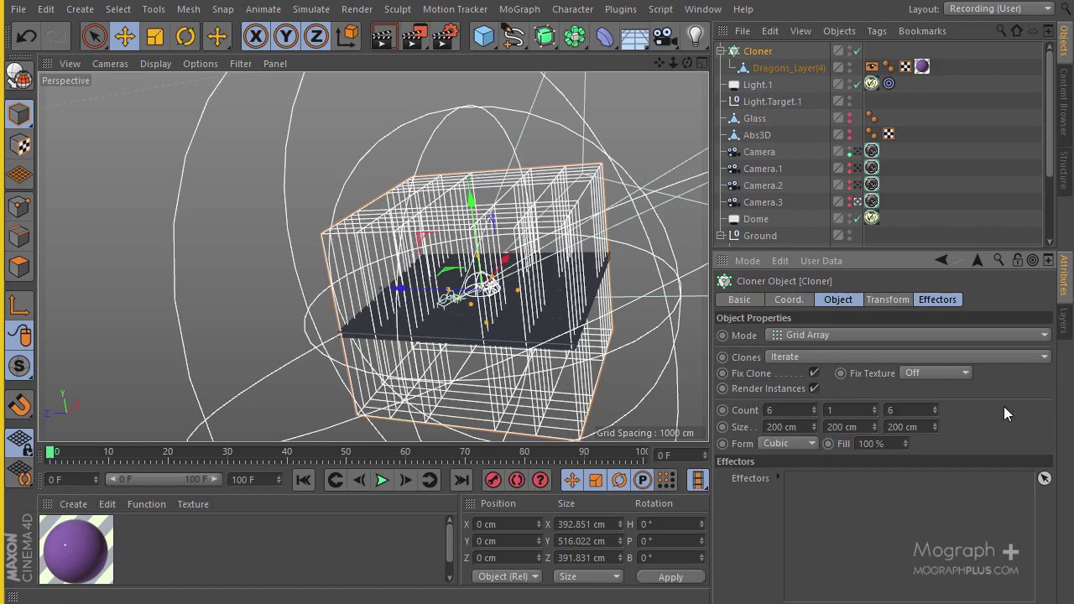
key("Return")
double_click(783, 426)
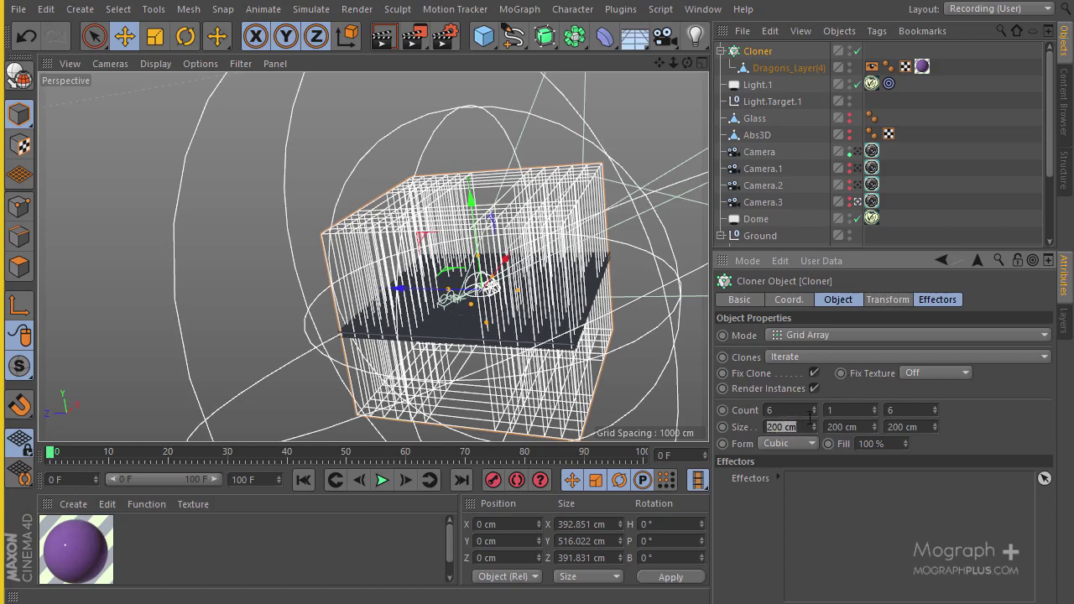
type("2500")
double_click(904, 426)
type("2500")
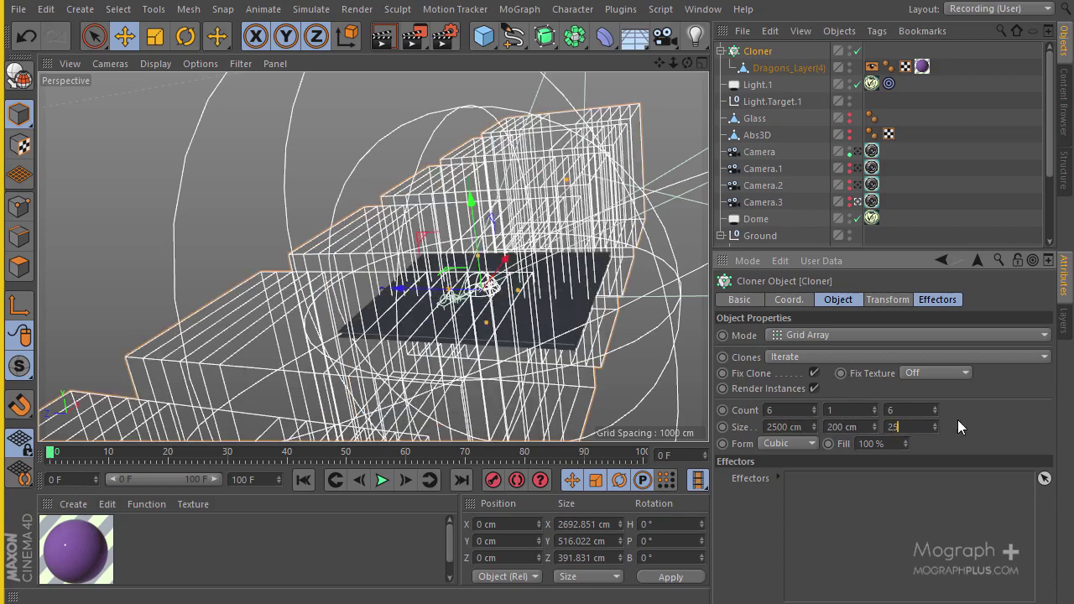
key("Return")
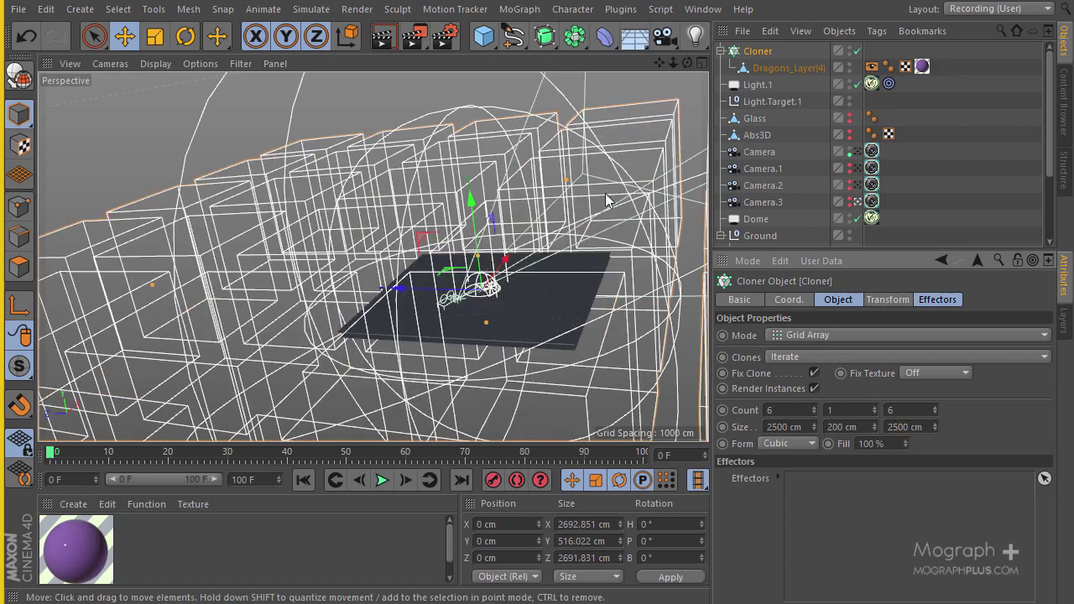
scroll(765, 226, "down", 3)
Make the ground Plane visible and scale it to about 5797 cm under the dragon grid.
left_click(761, 238)
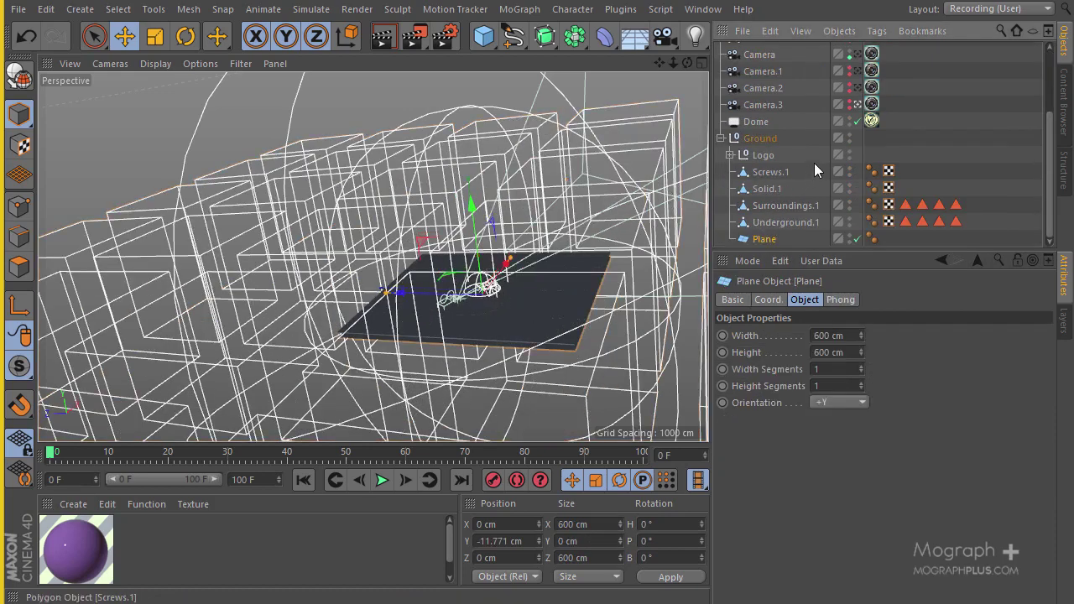
left_click(848, 237)
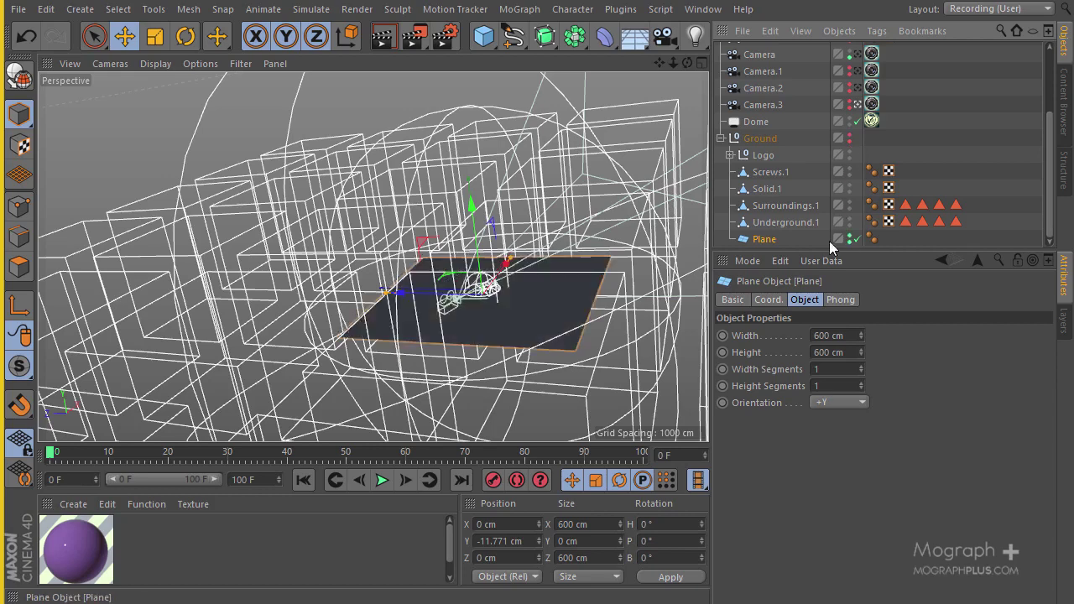
left_click(155, 36)
left_click_drag(221, 176, 291, 210)
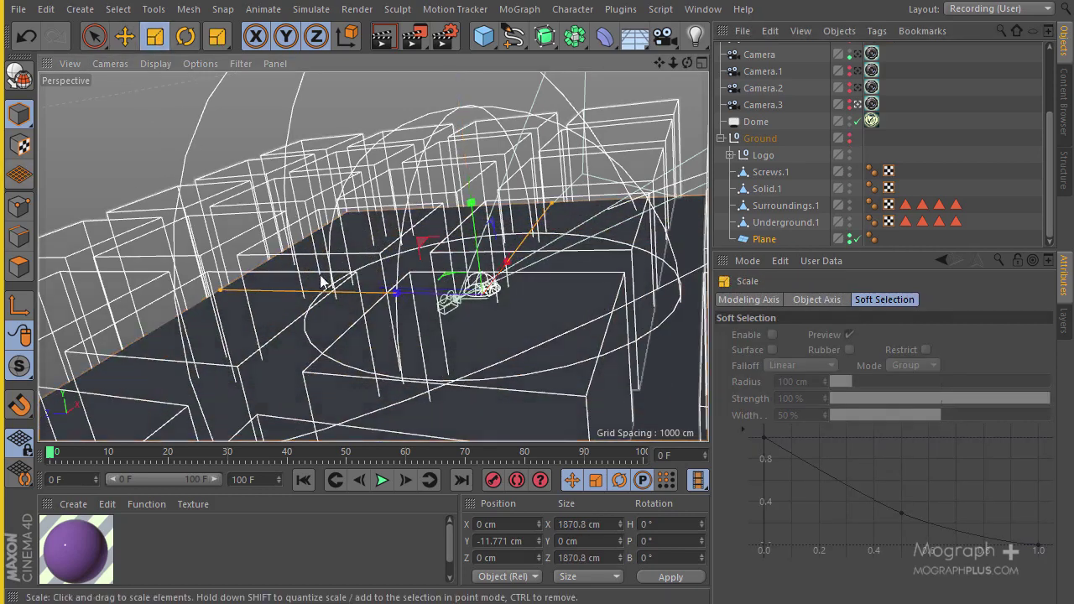
scroll(306, 248, "down", 5)
left_click_drag(311, 255, 571, 296, "alt")
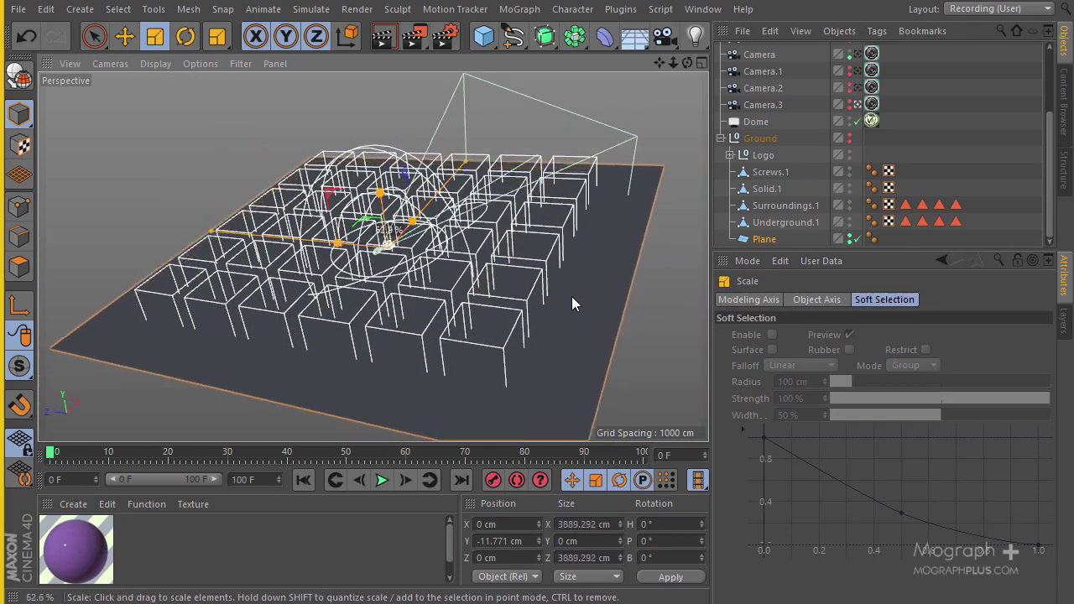
scroll(512, 204, "up", 5)
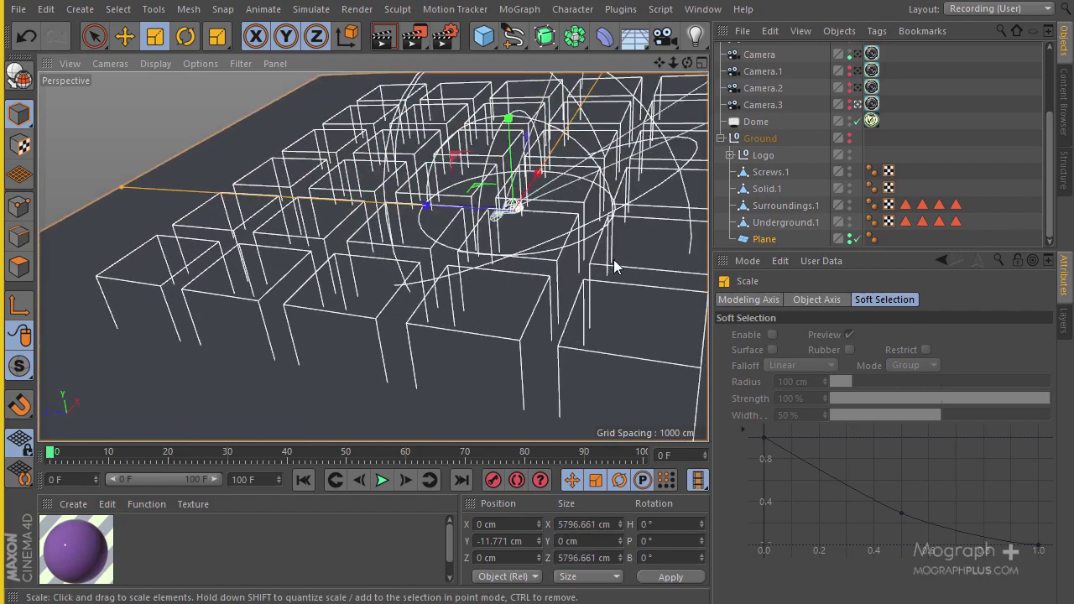
scroll(503, 285, "down", 5)
scroll(443, 252, "up", 5)
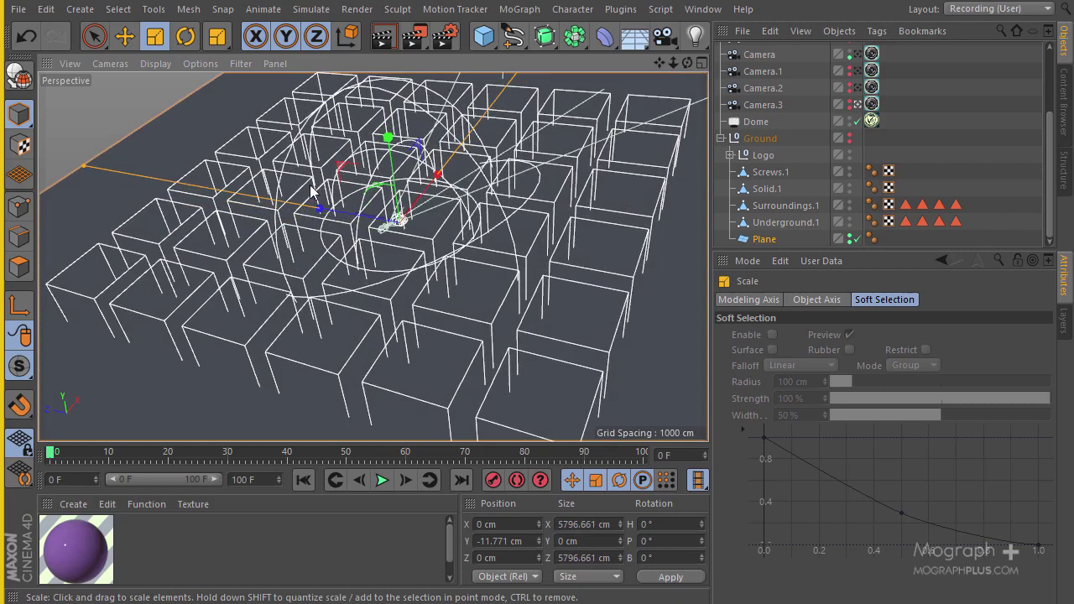
left_click_drag(306, 208, 329, 168, "alt")
scroll(755, 142, "up", 3)
Add a Random effector to the selected Cloner.
left_click(759, 54)
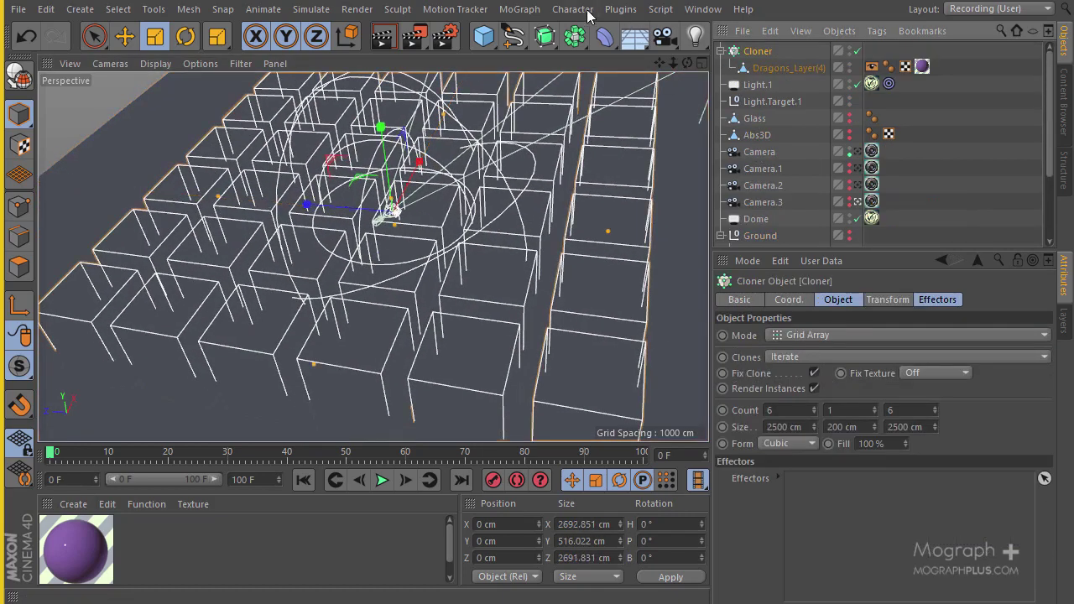
left_click(520, 8)
mouse_move(536, 41)
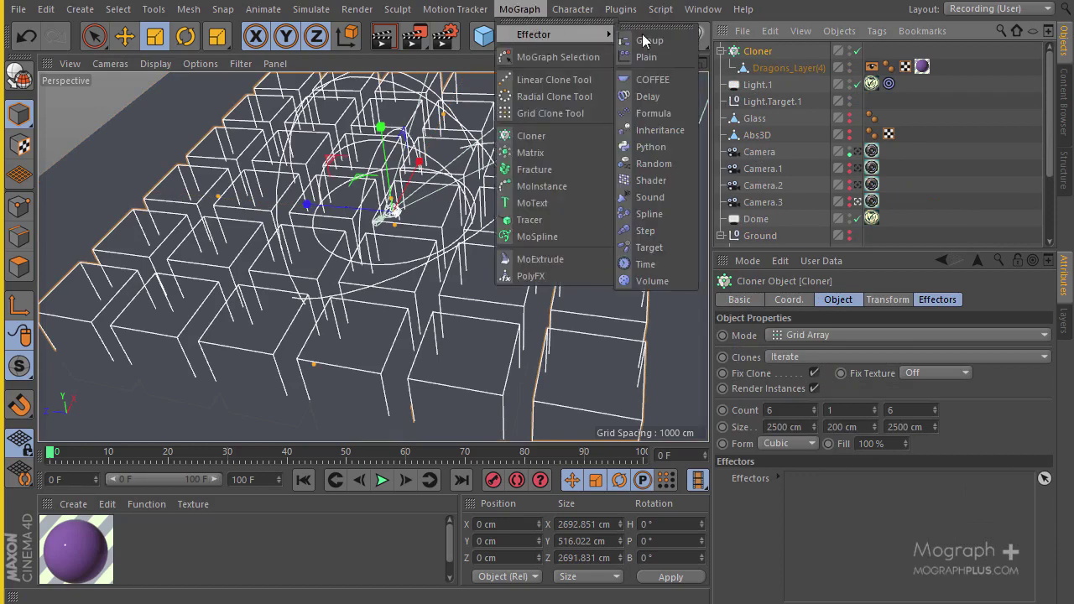
left_click(680, 162)
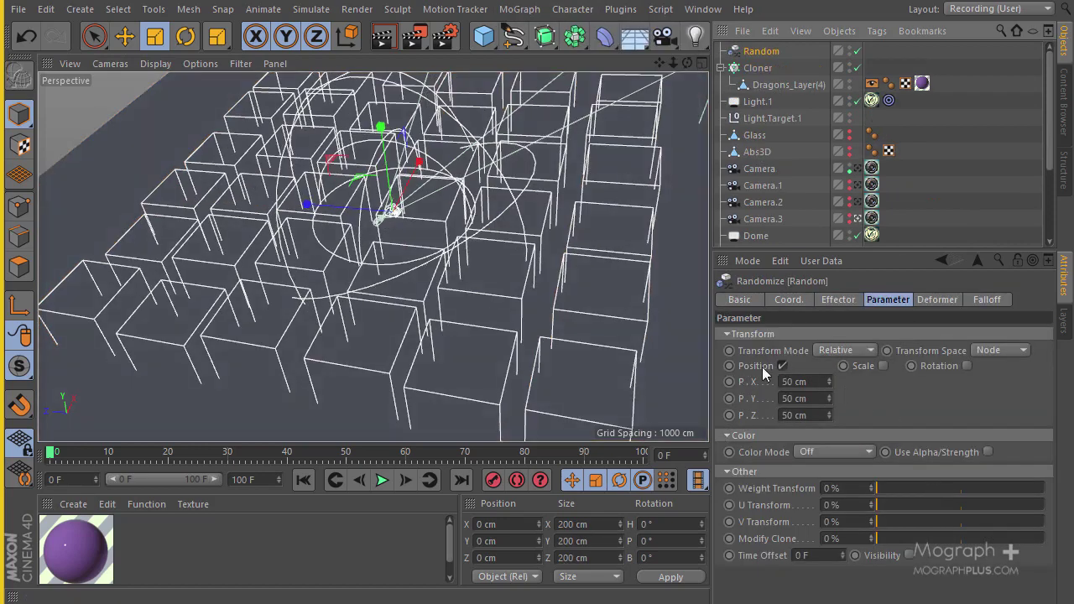
Set the Random effector's Y position offset to 0 cm, keeping 50 cm in X and Z.
double_click(797, 398)
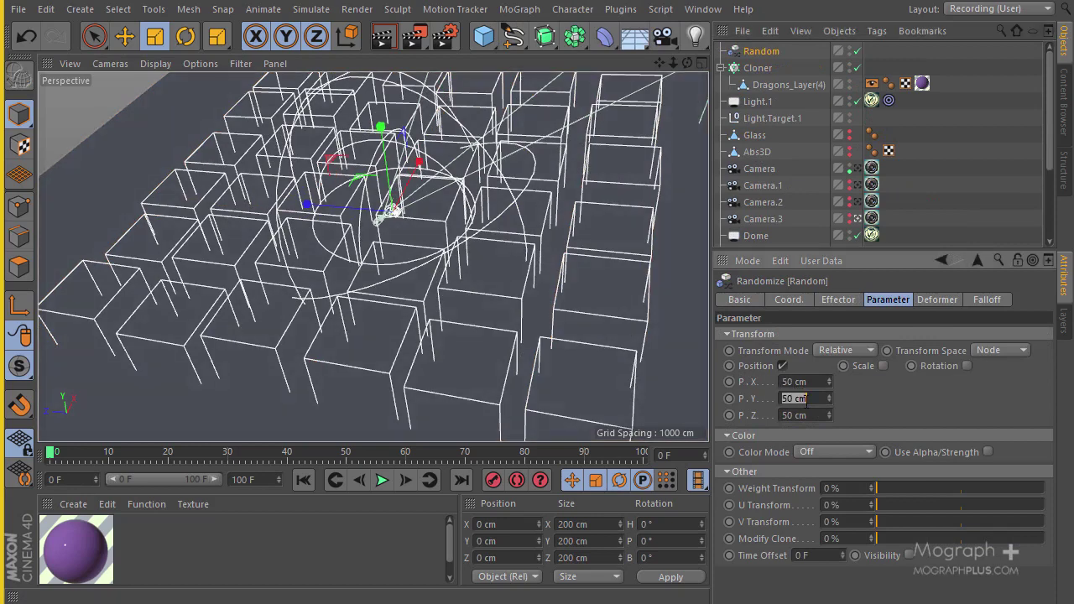
type("0")
key("Return")
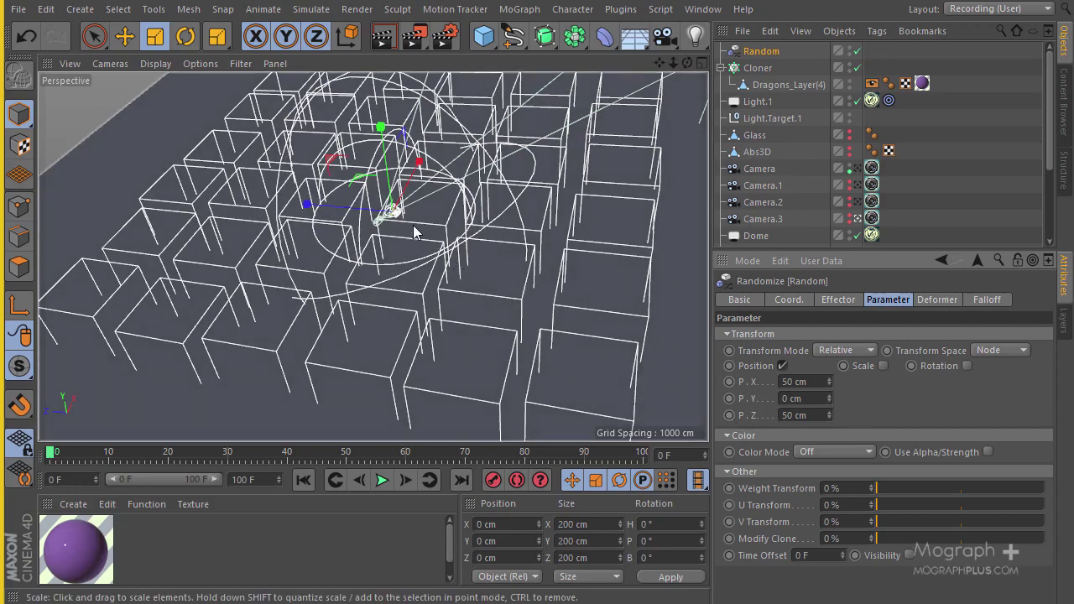
left_click_drag(376, 262, 462, 220, "alt")
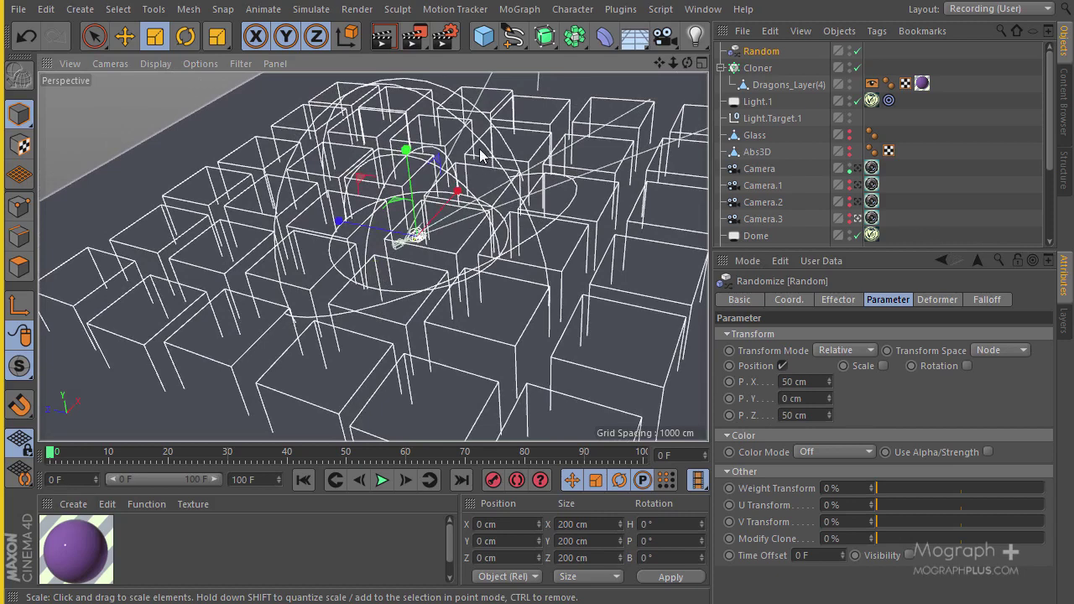
left_click(772, 72)
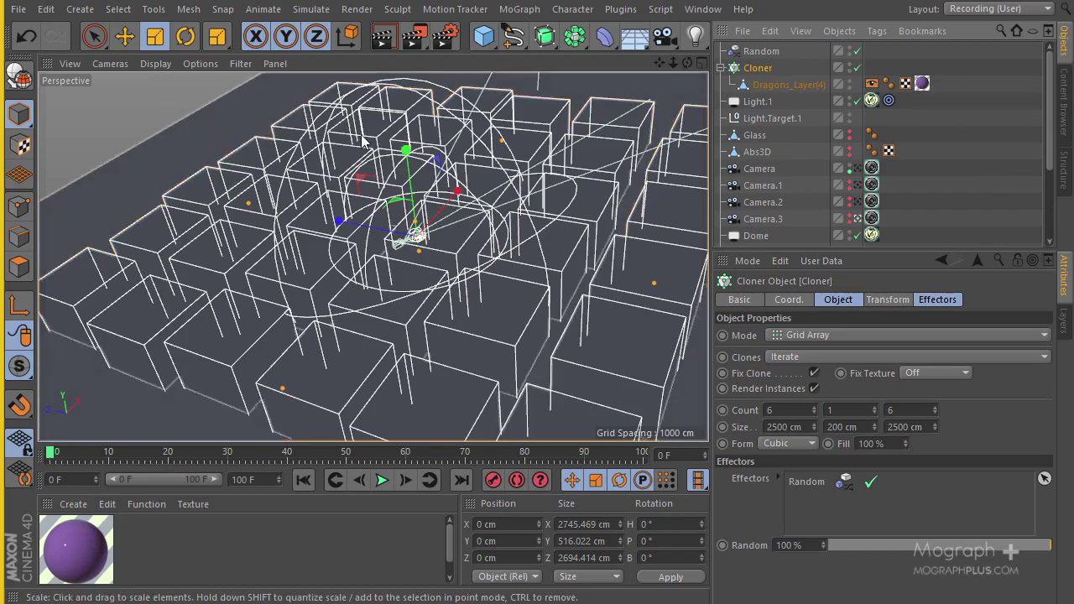
Scale the ground Plane up to about 8109 cm and open the Render Settings window.
mouse_move(390, 166)
left_mouse_down("alt")
mouse_move(345, 155)
mouse_move(370, 127)
mouse_move(320, 145)
mouse_move(339, 149)
mouse_move(329, 145)
mouse_move(355, 133)
left_mouse_up("alt")
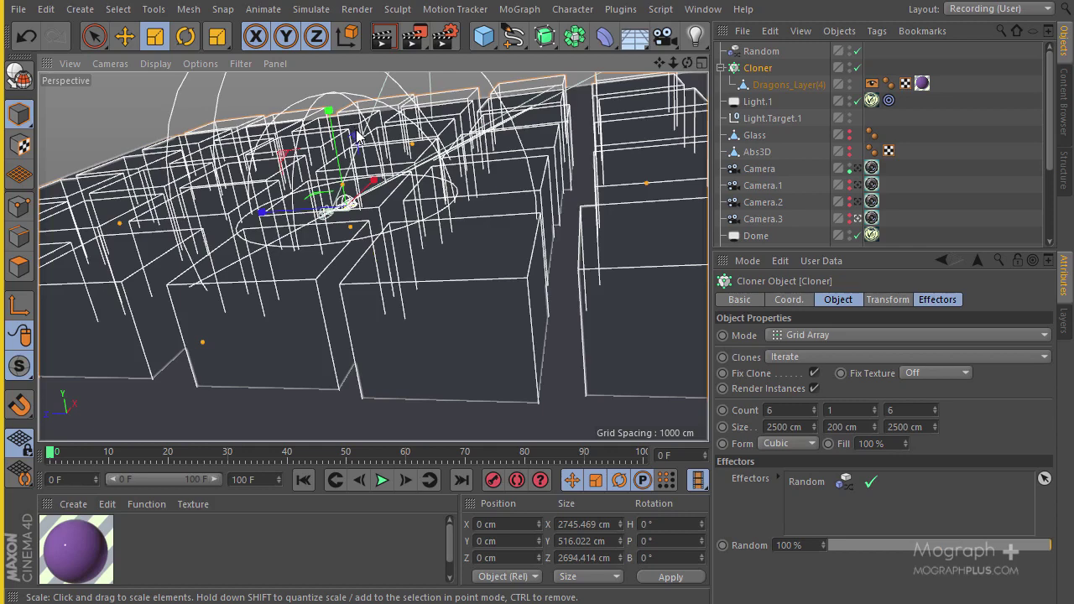
left_click(224, 414)
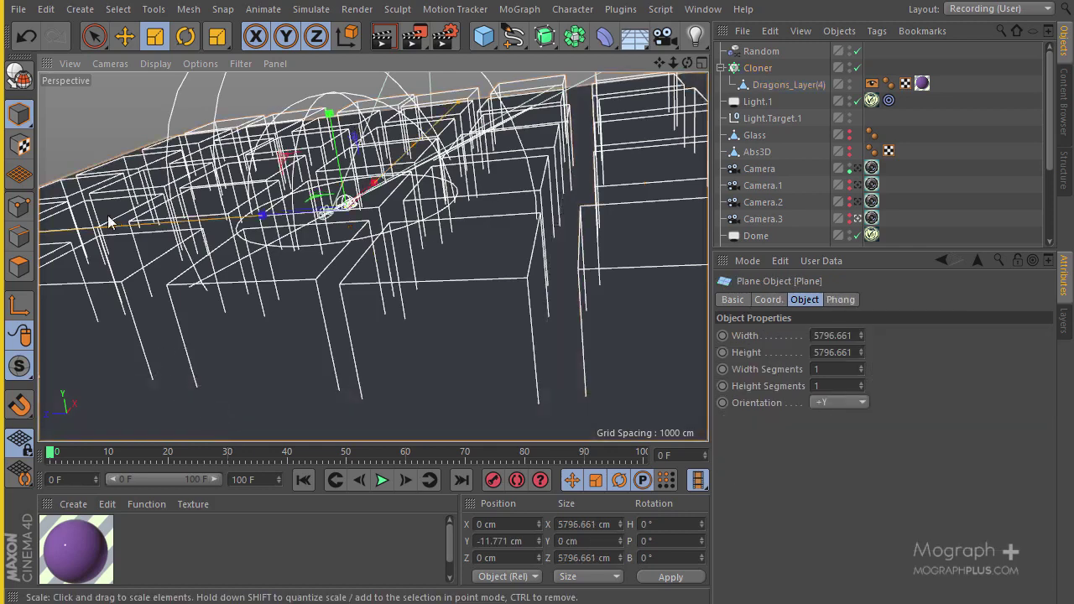
mouse_move(386, 126)
left_mouse_down()
mouse_move(508, 136)
mouse_move(563, 220)
mouse_move(496, 230)
mouse_move(515, 233)
left_mouse_up()
scroll(515, 232, "down", 1)
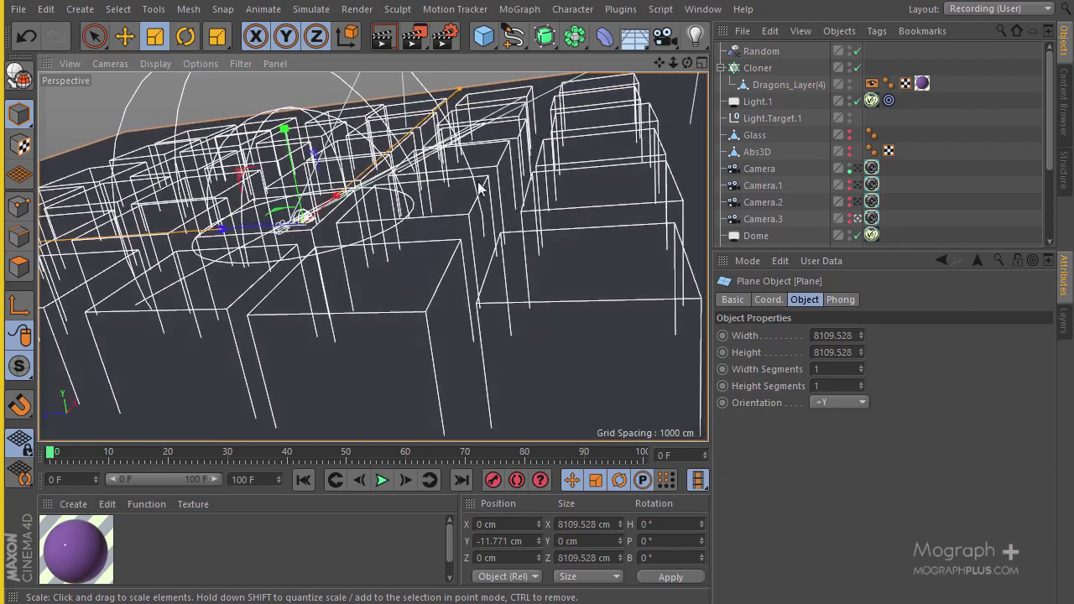
scroll(474, 224, "down", 1)
middle_click_drag(474, 224, 508, 233, "alt")
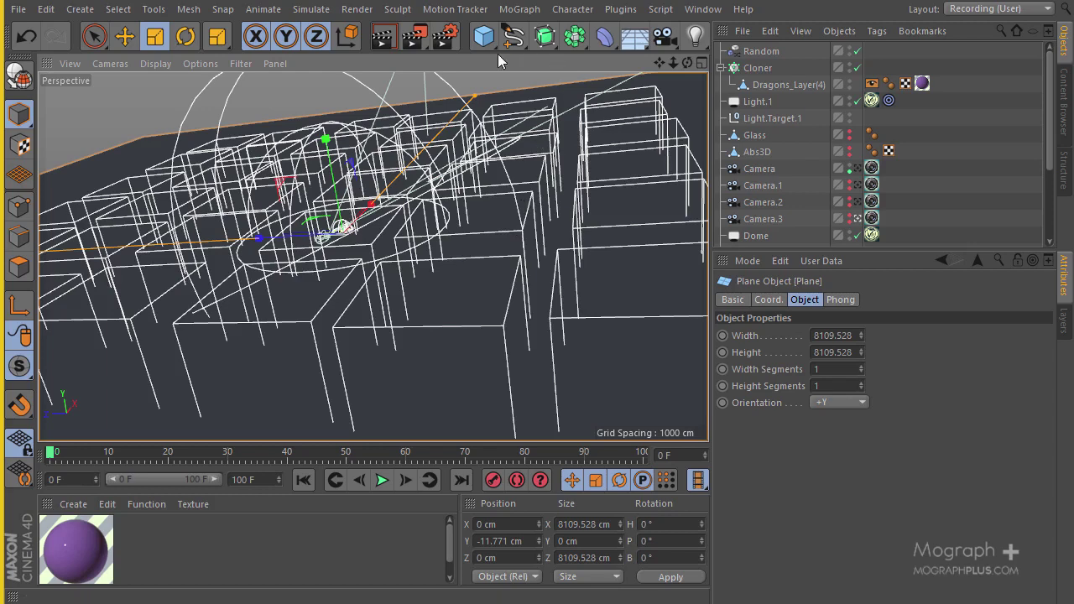
left_click(445, 36)
left_click_drag(359, 3, 546, 62)
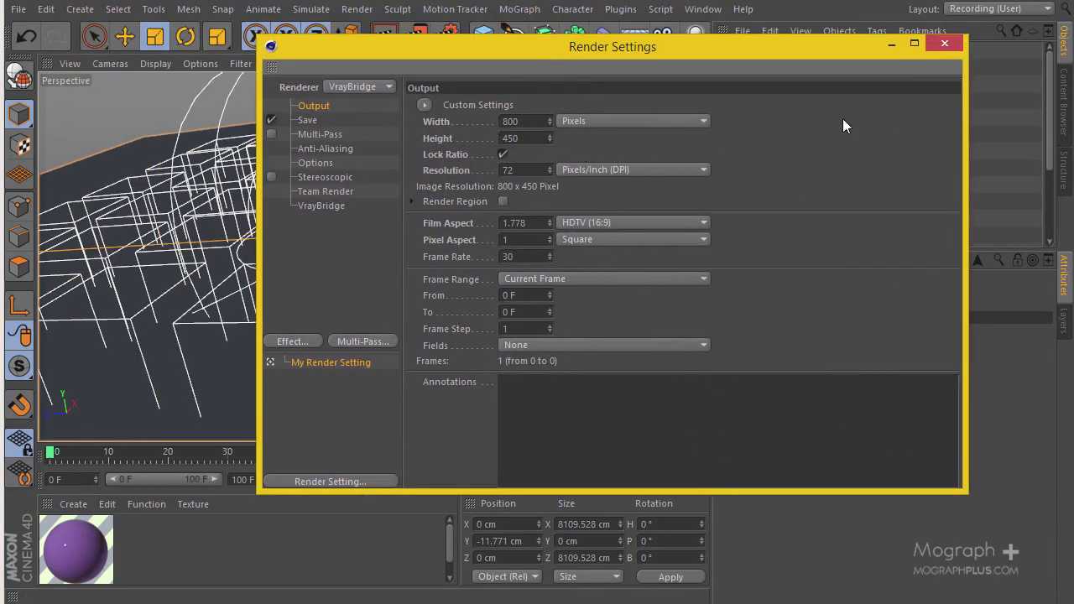
Set the render output width to 1280 pixels and render to the Picture Viewer.
double_click(517, 118)
left_click(945, 45)
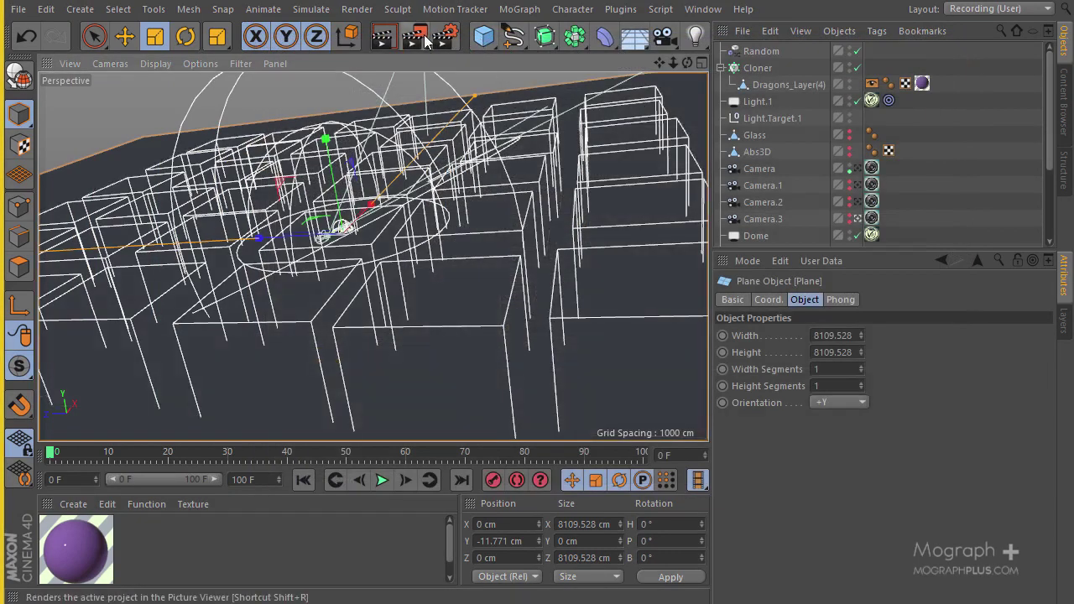
left_click(447, 39)
double_click(525, 122)
type("12")
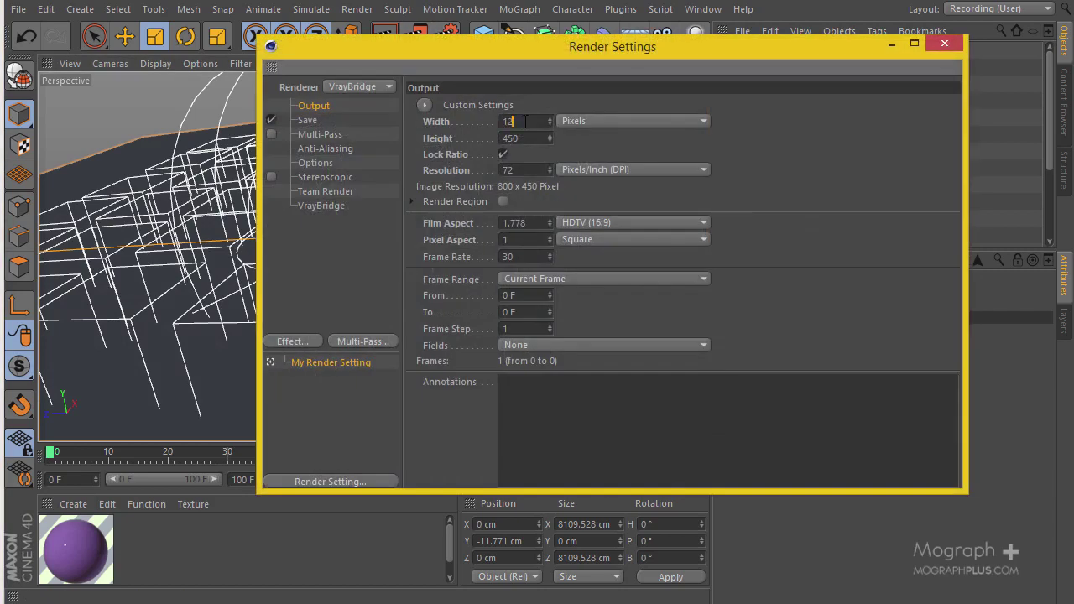
type("80")
key("Return")
left_click(945, 43)
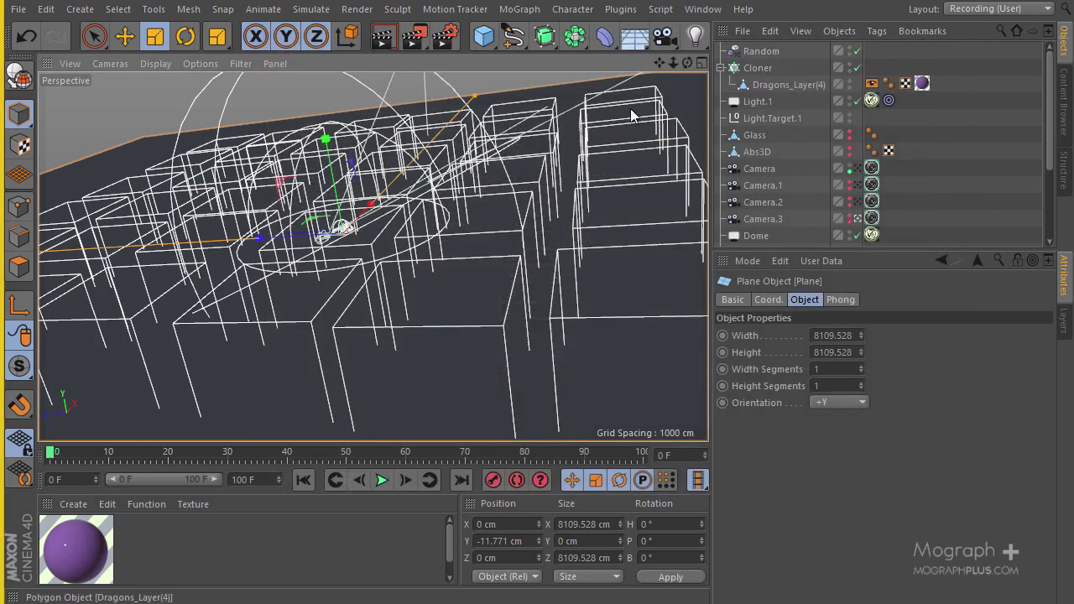
left_click(424, 42)
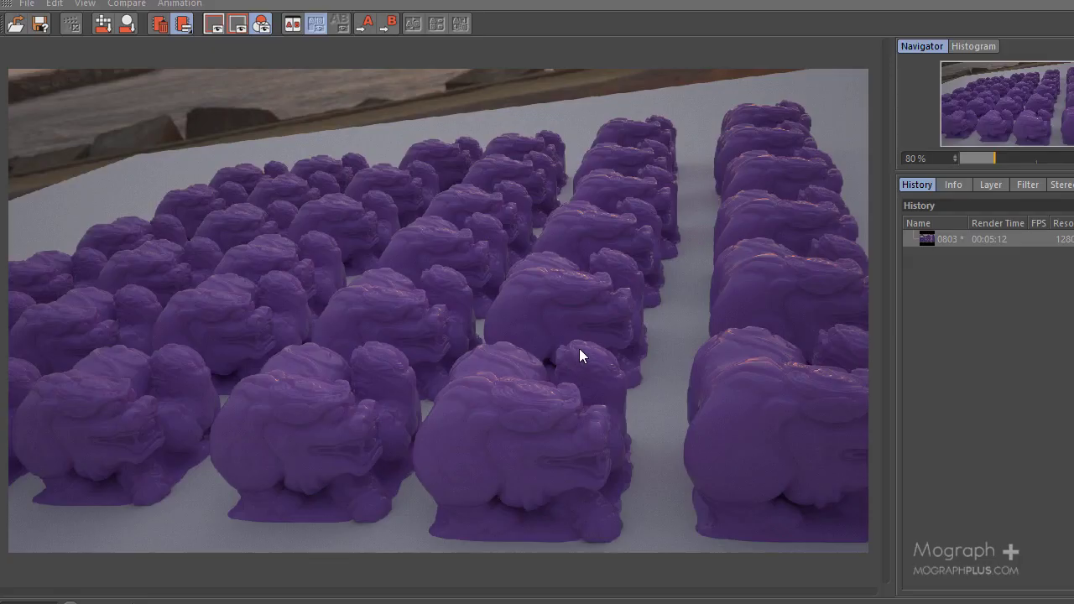
Zoom into and pan around the finished purple dragon grid render.
scroll(579, 347, "up", 2)
scroll(470, 187, "up", 1)
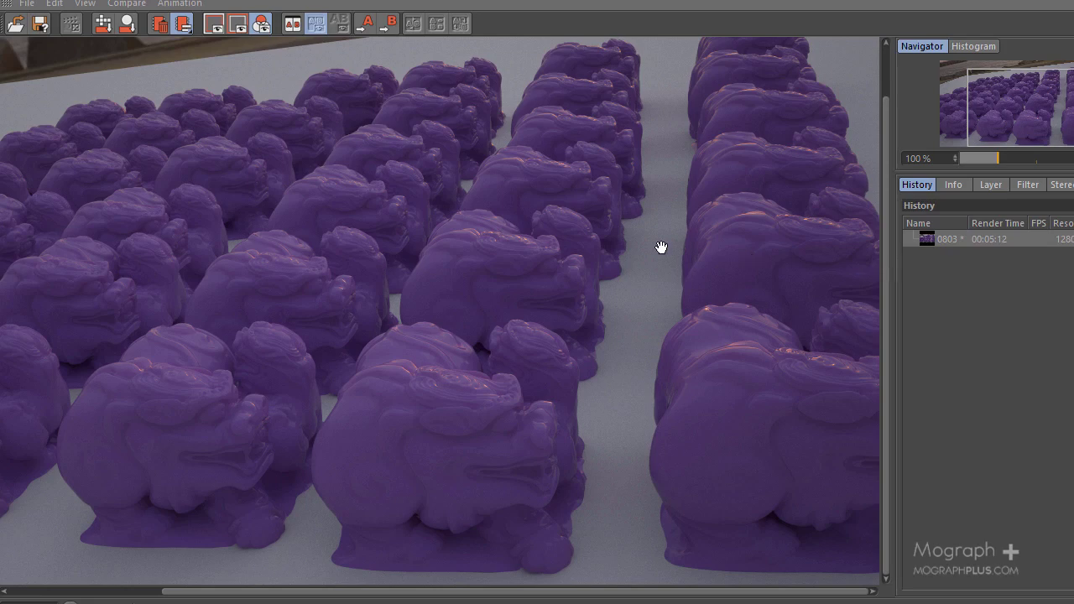
left_click_drag(101, 191, 440, 101)
left_click_drag(651, 234, 289, 198)
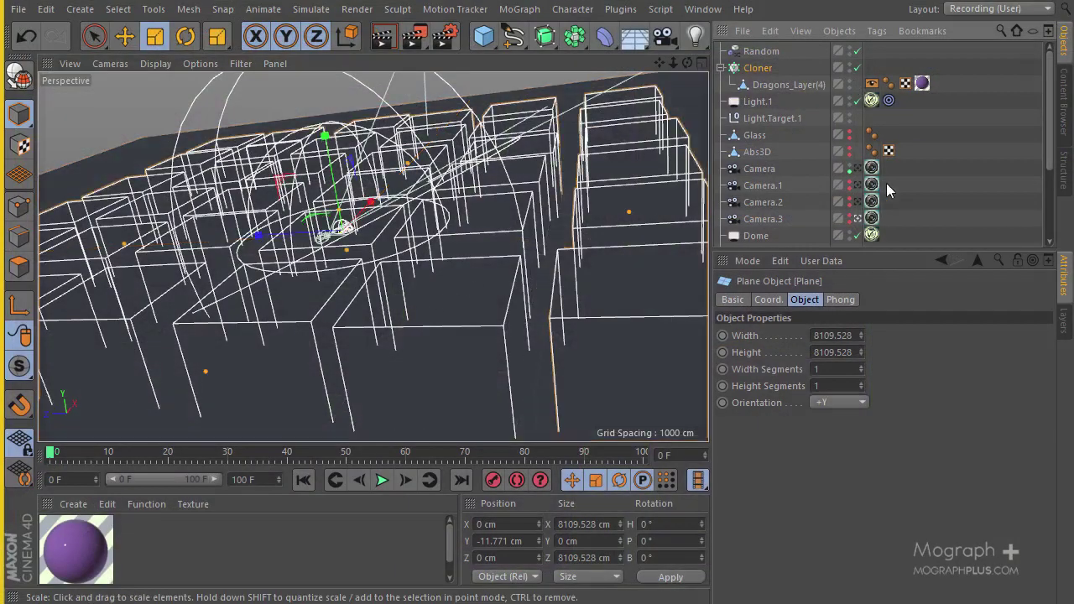
Review the dragons' display settings and the Cloner's parameters.
left_click(870, 83)
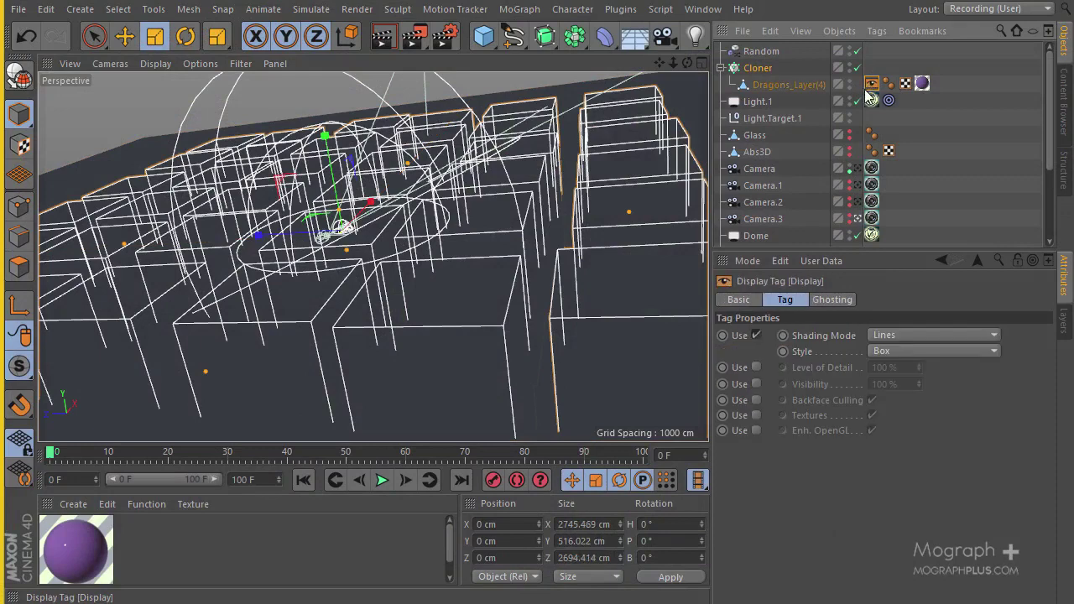
left_click(767, 69)
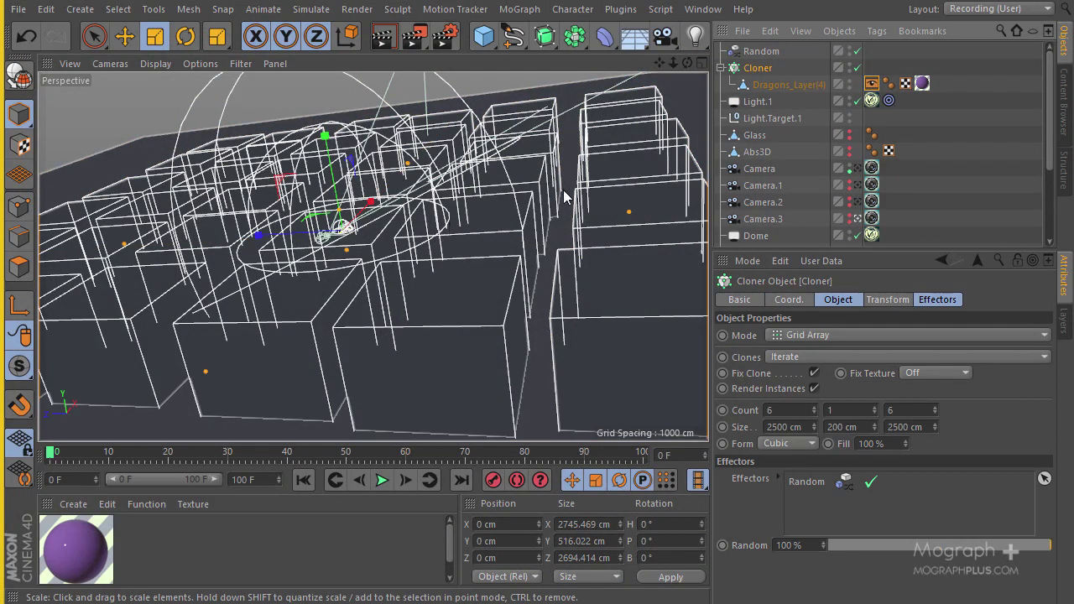
scroll(839, 159, "down", 3)
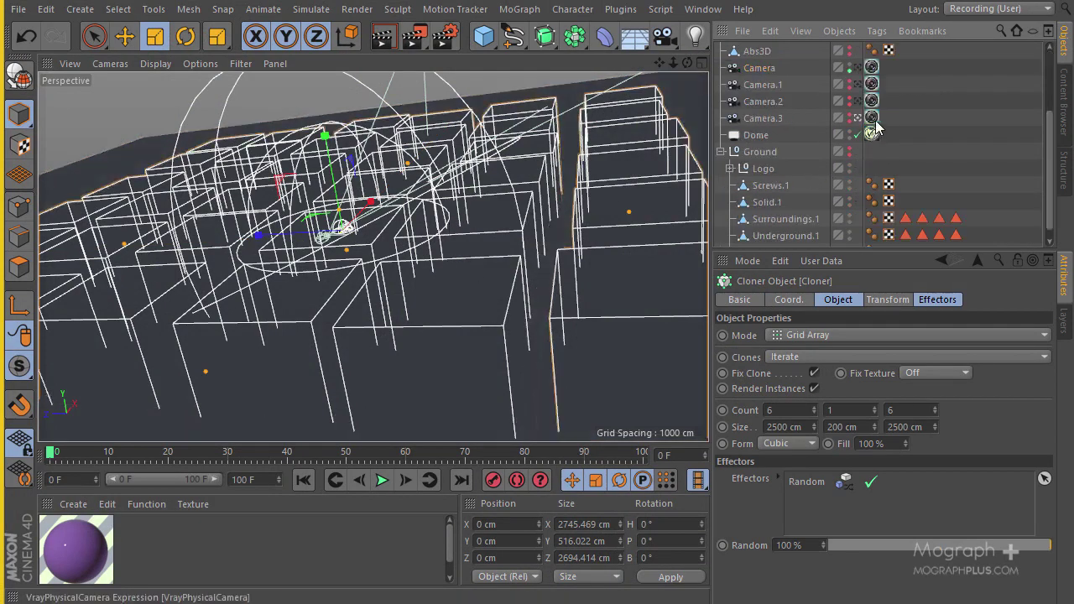
Set Camera.3's V-Ray physical camera F-Stop to 6.
left_click(872, 117)
middle_click_drag(809, 404, 787, 264)
scroll(792, 419, "down", 2)
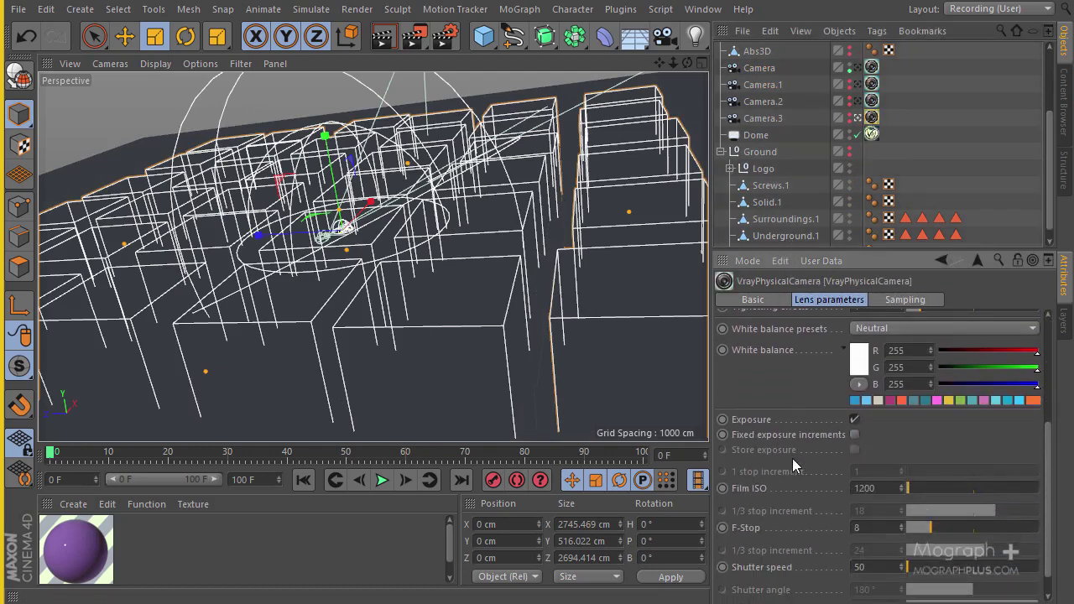
scroll(801, 386, "down", 1)
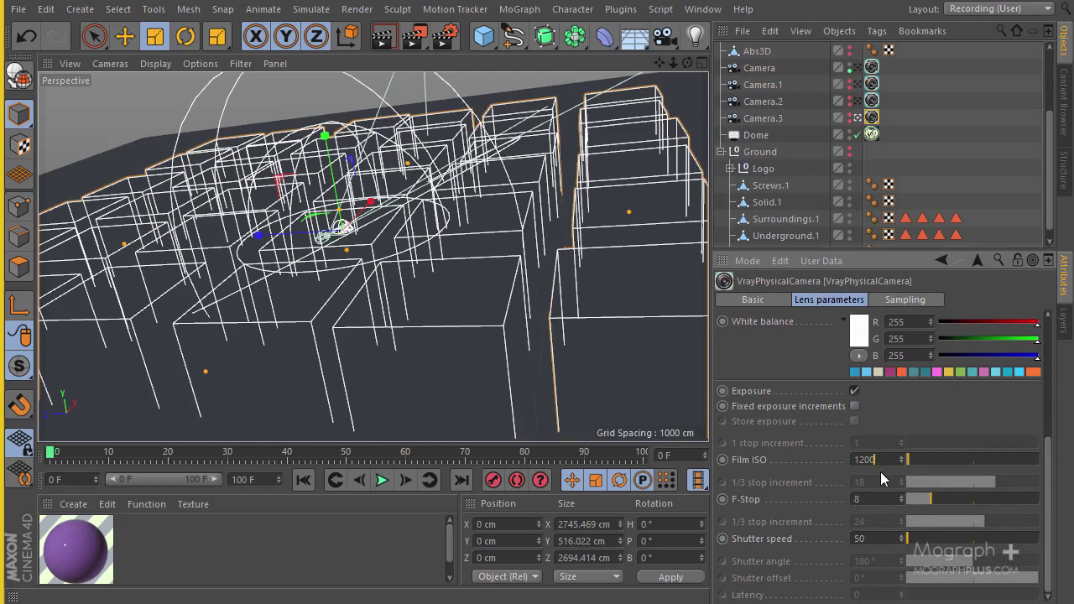
left_click(879, 500)
type("6")
key("Return")
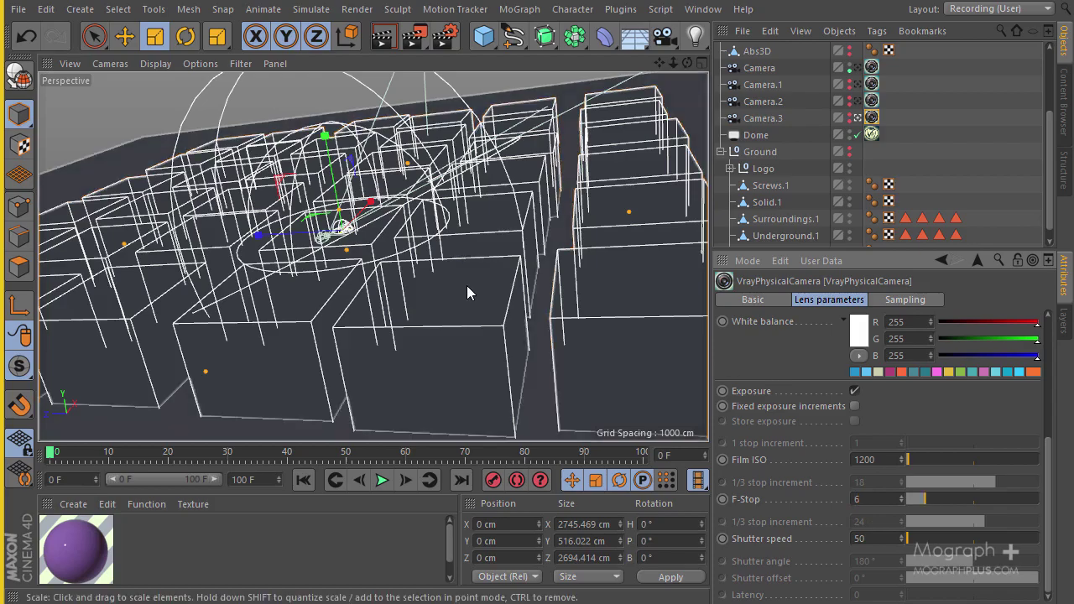
left_click_drag(472, 296, 524, 265, "alt")
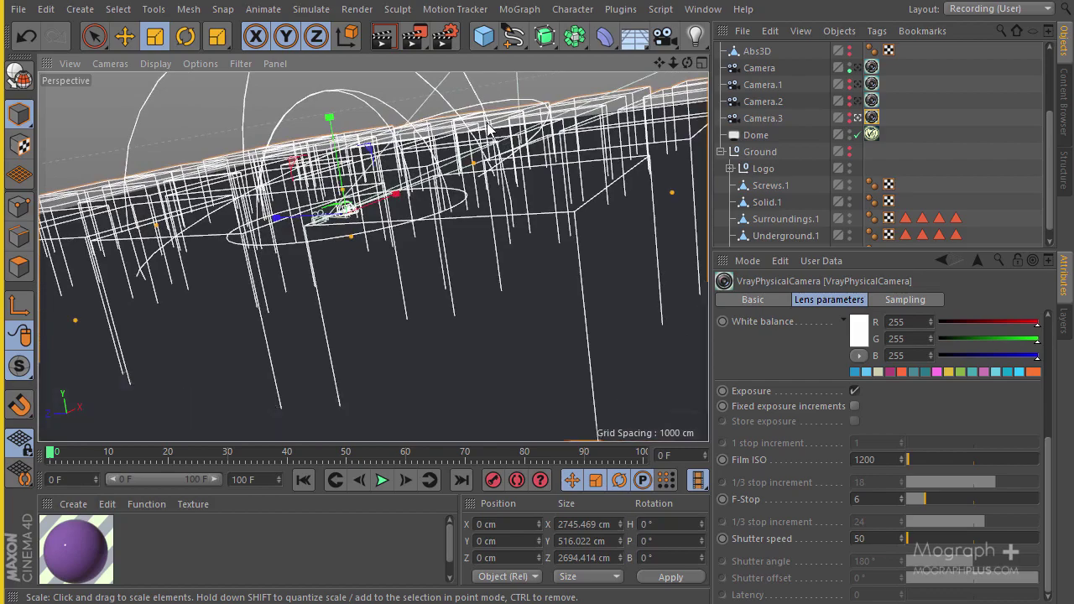
Re-render the brighter scene, glance at the render history panel, then close the Picture Viewer.
left_click(417, 39)
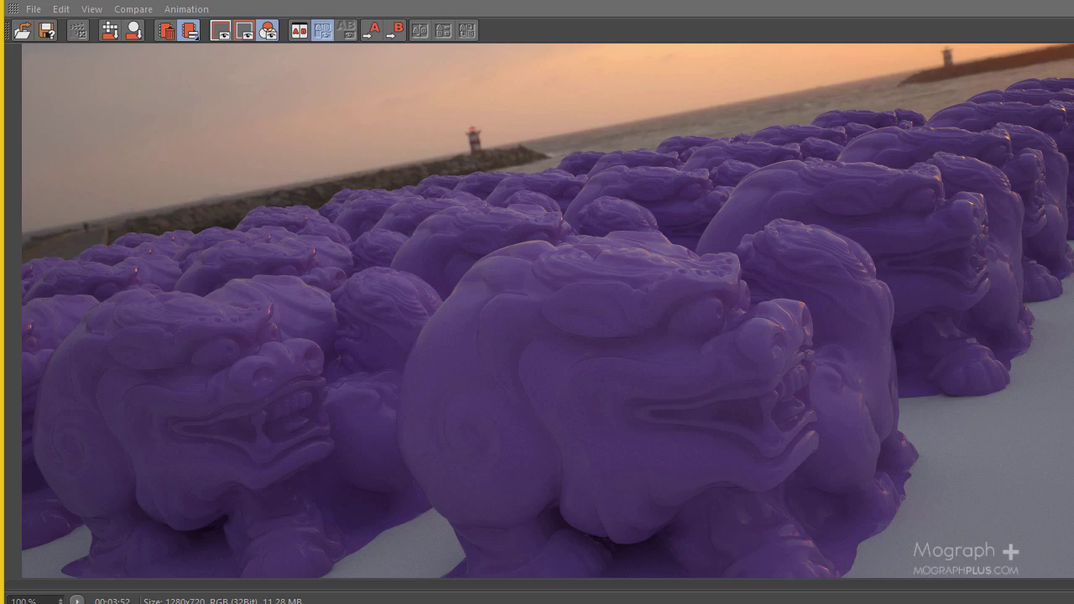
left_click_drag(1072, 252, 831, 270)
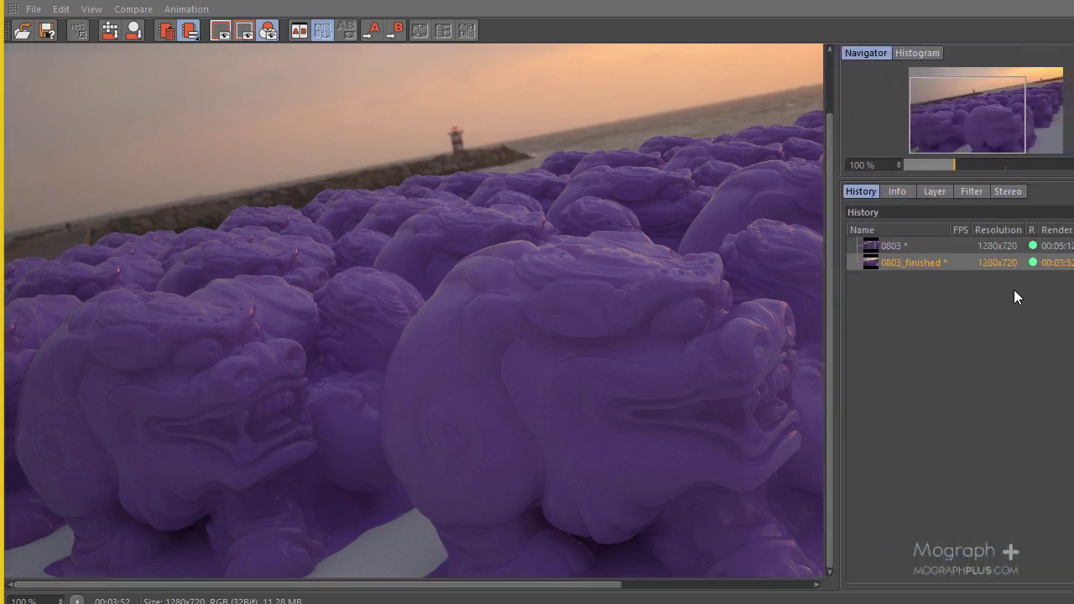
left_click(834, 302)
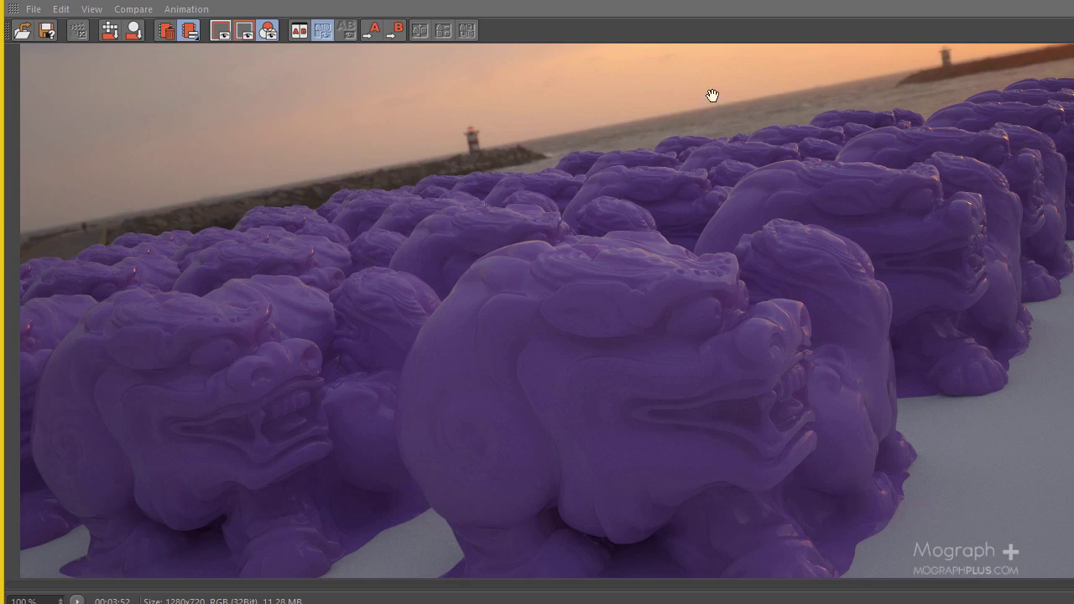
left_click(1062, 1)
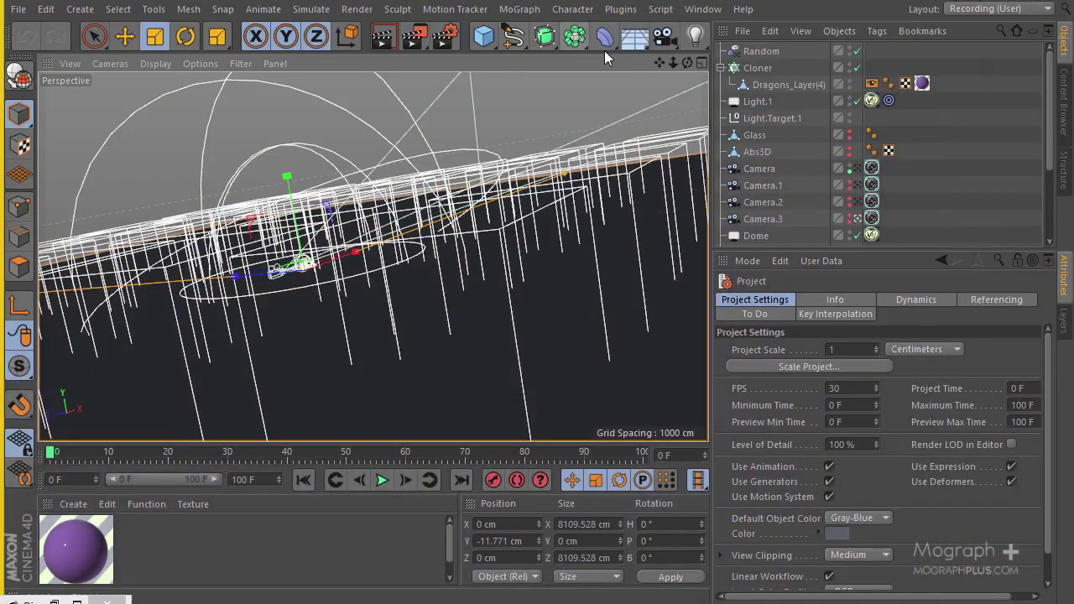
Add a VRayProxyFile object via VrayBridge, leaving its Vrmesh file empty, then select the Cloner.
left_click(621, 9)
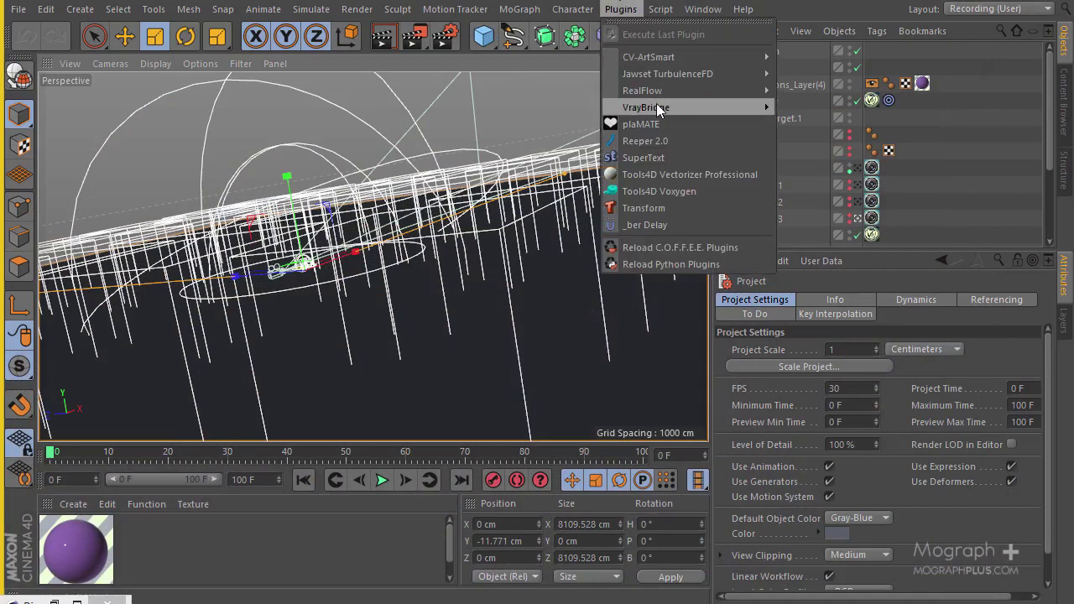
mouse_move(656, 104)
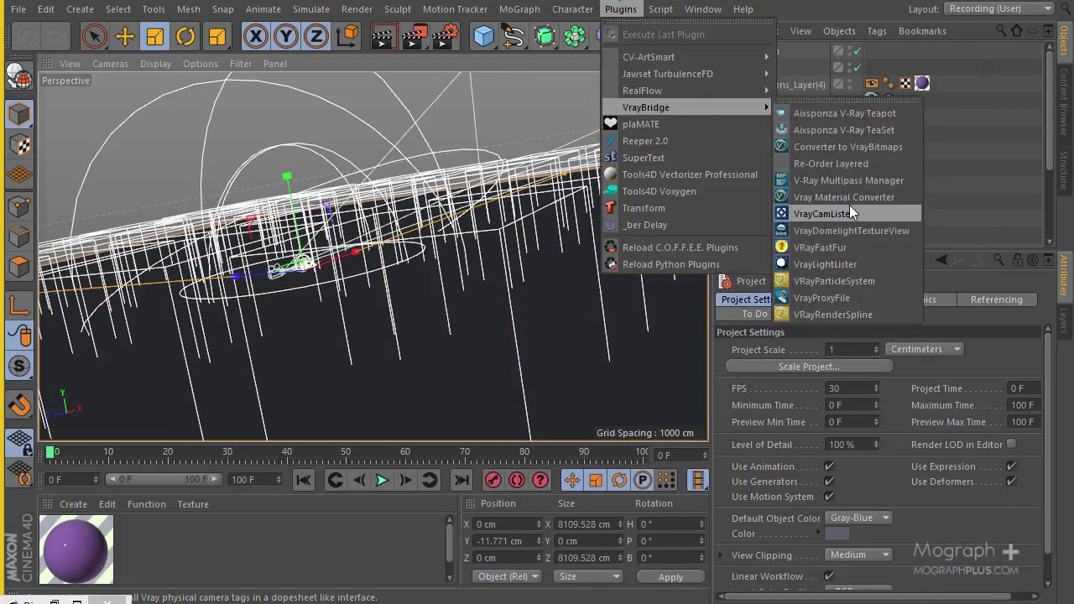
left_click(843, 298)
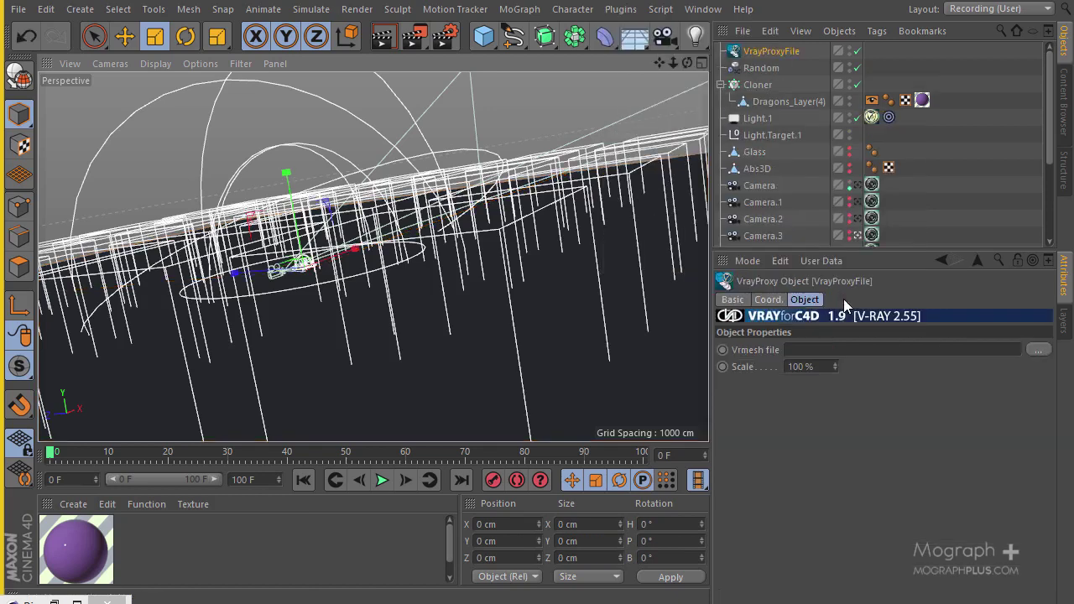
left_click(877, 347)
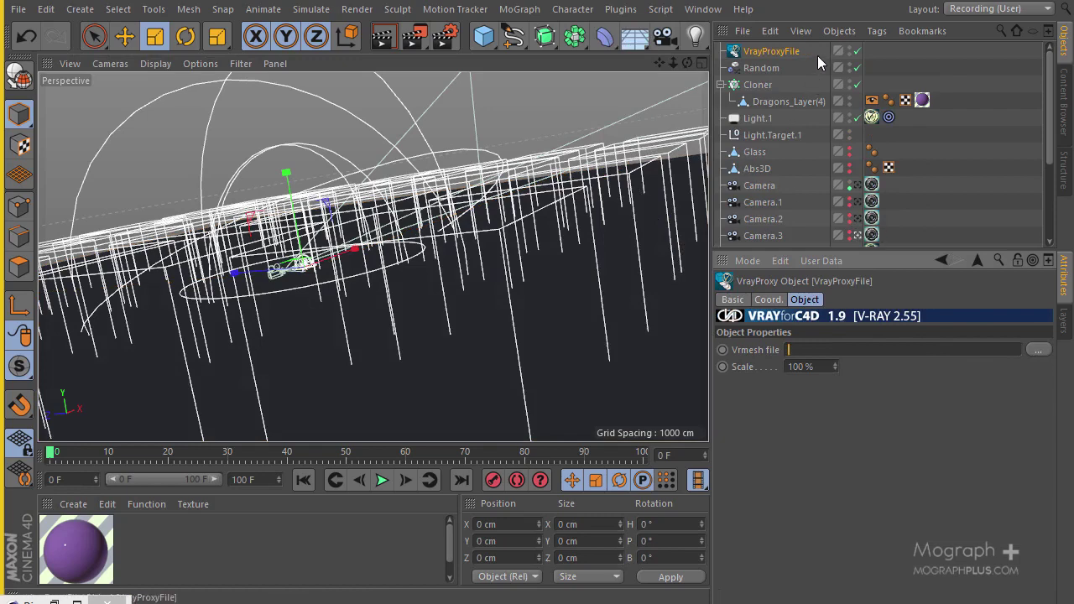
left_click(763, 84)
scroll(763, 85, "down", 1)
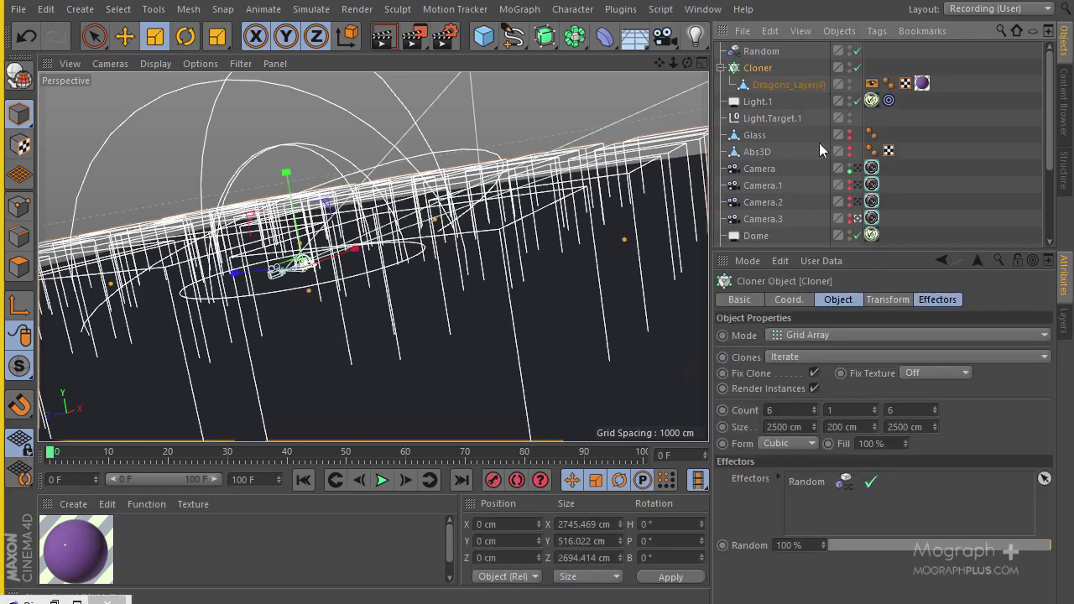